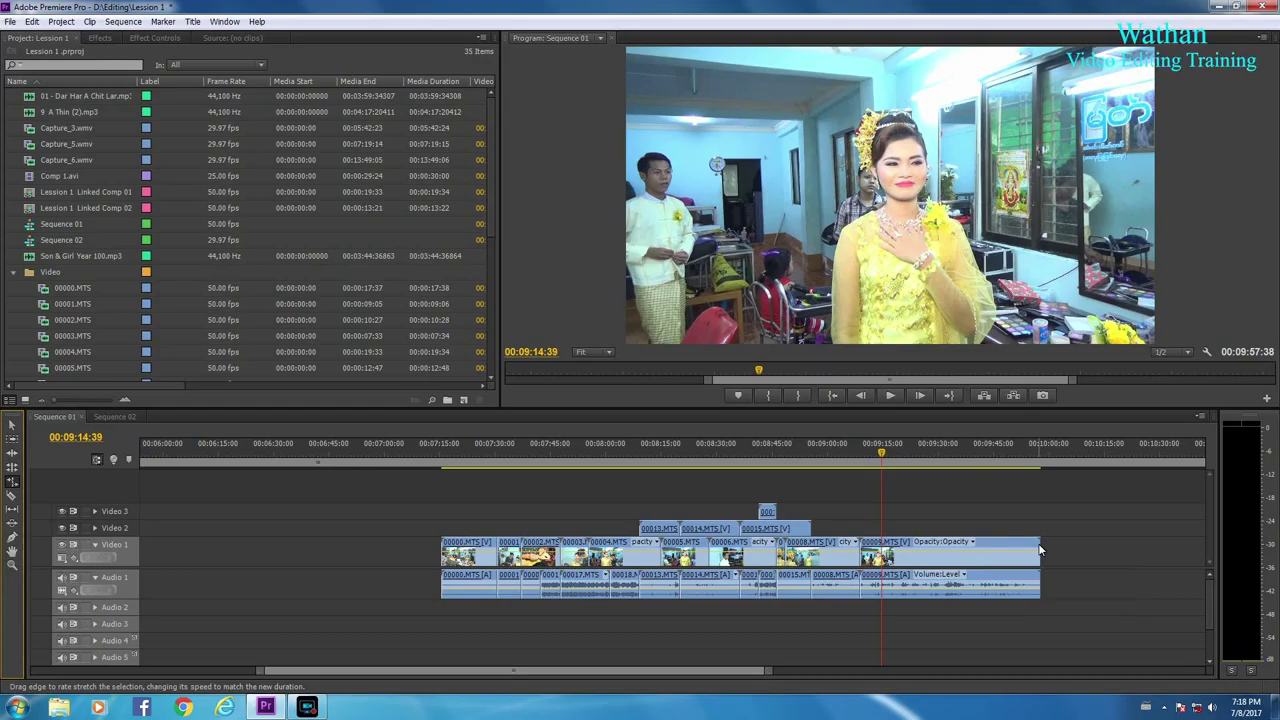
- Rate-stretch the last clip, 00009.MTS, shorter so that it ends at about 00:09:18, and play back part of it
{"action": "left_click", "coordinate": [1039, 549]}
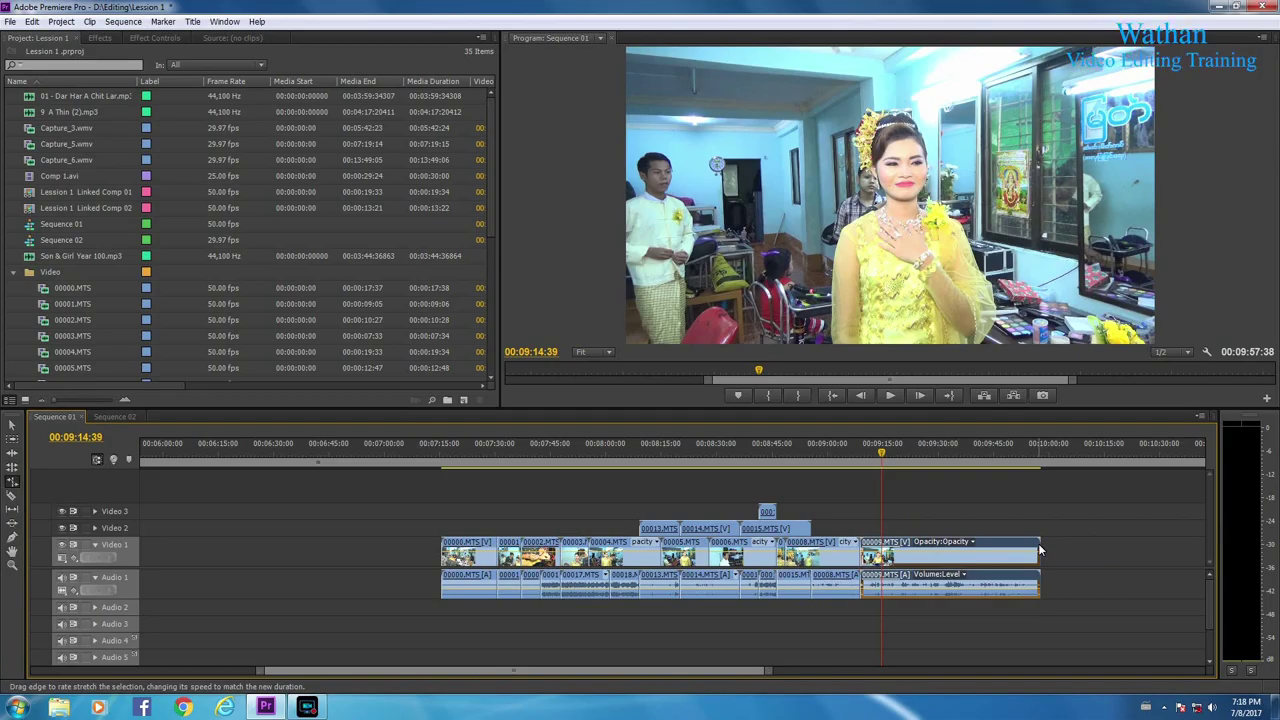
{"action": "left_click_drag", "start_coordinate": [1039, 549], "coordinate": [893, 553]}
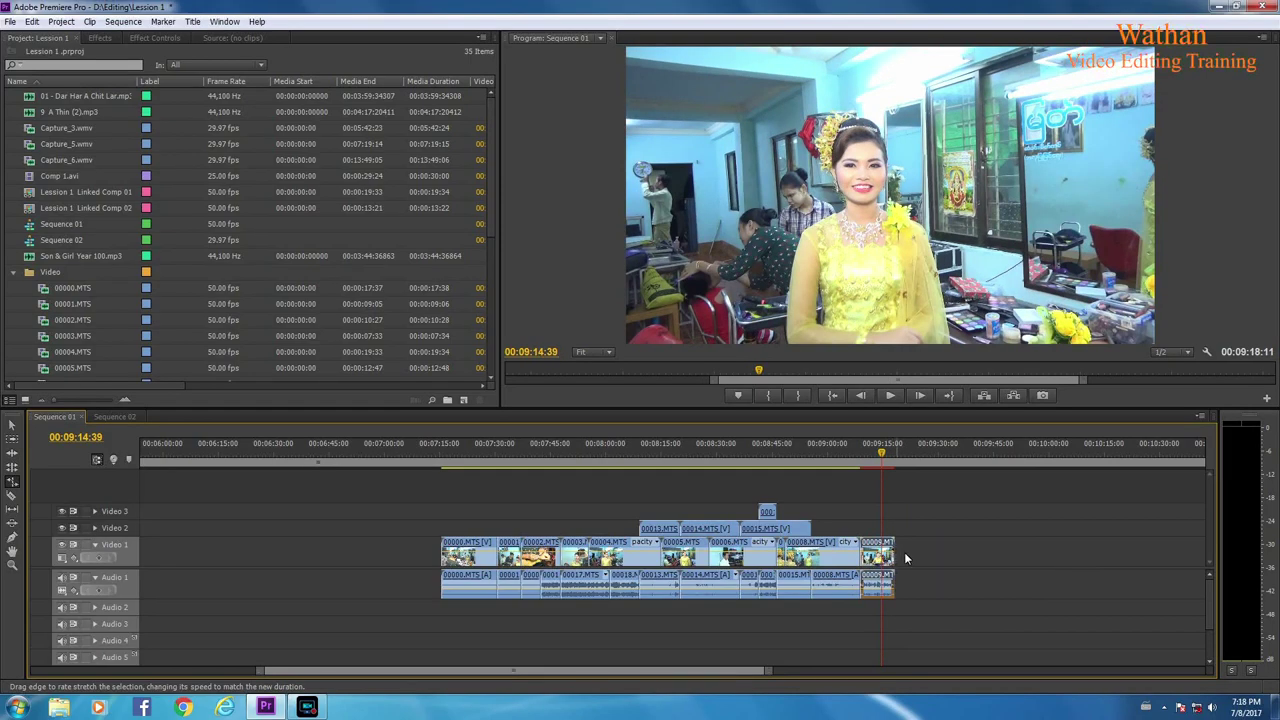
{"action": "left_click", "coordinate": [862, 457]}
{"action": "key", "text": "space"}
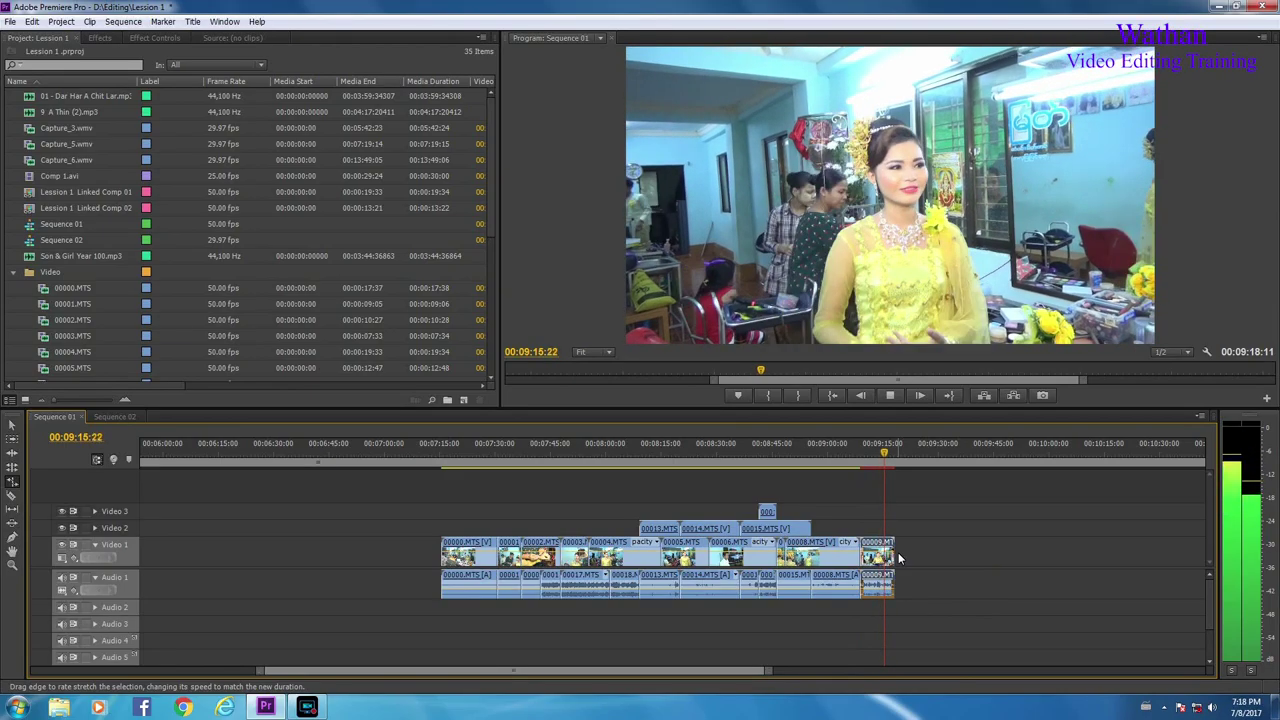
{"action": "key", "text": "space"}
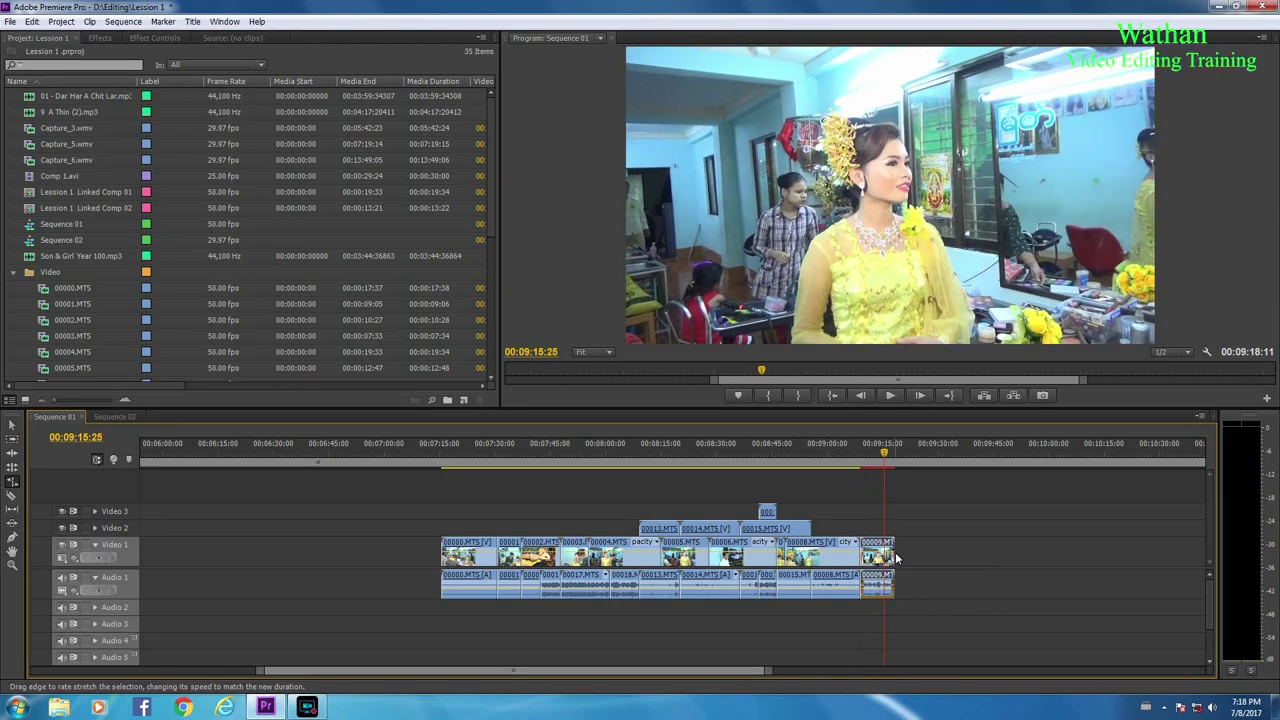
- Rate-stretch the 00009.MTS clip to 37.33% speed, ending at about 00:11:19, and play back the slow motion
{"action": "left_click", "coordinate": [939, 558]}
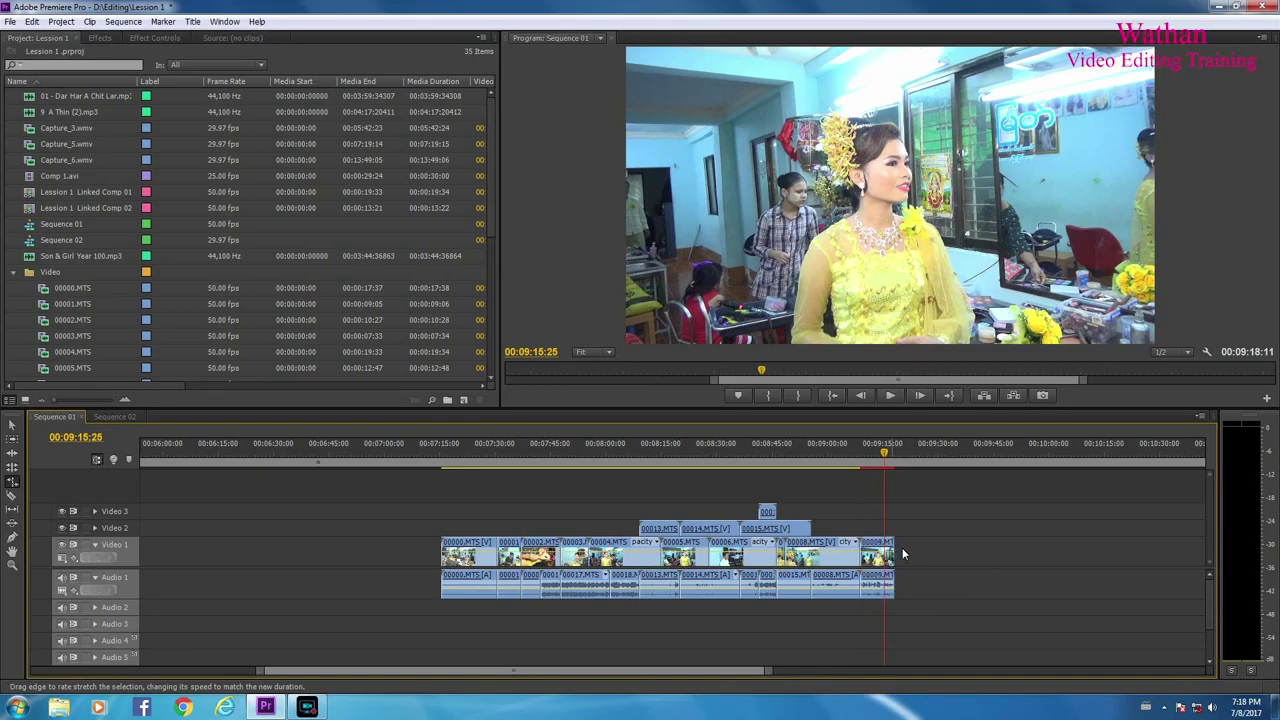
{"action": "left_click_drag", "start_coordinate": [896, 553], "coordinate": [1186, 572]}
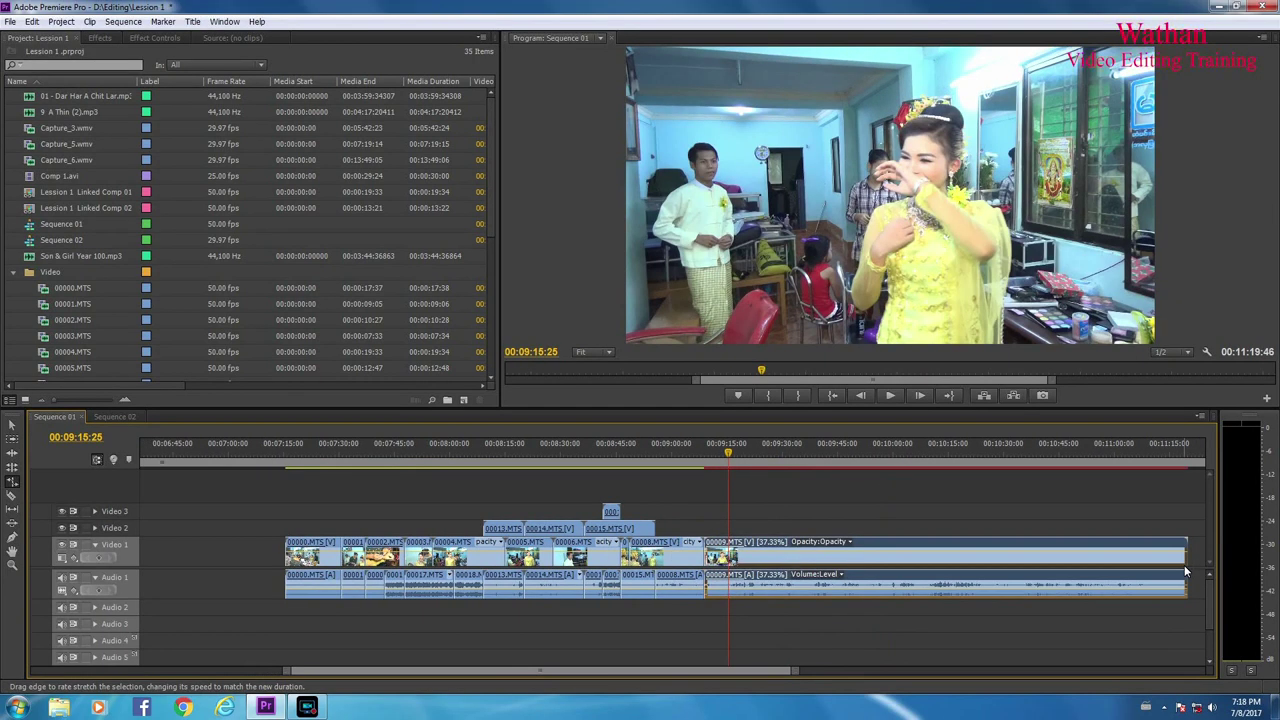
{"action": "key", "text": "space"}
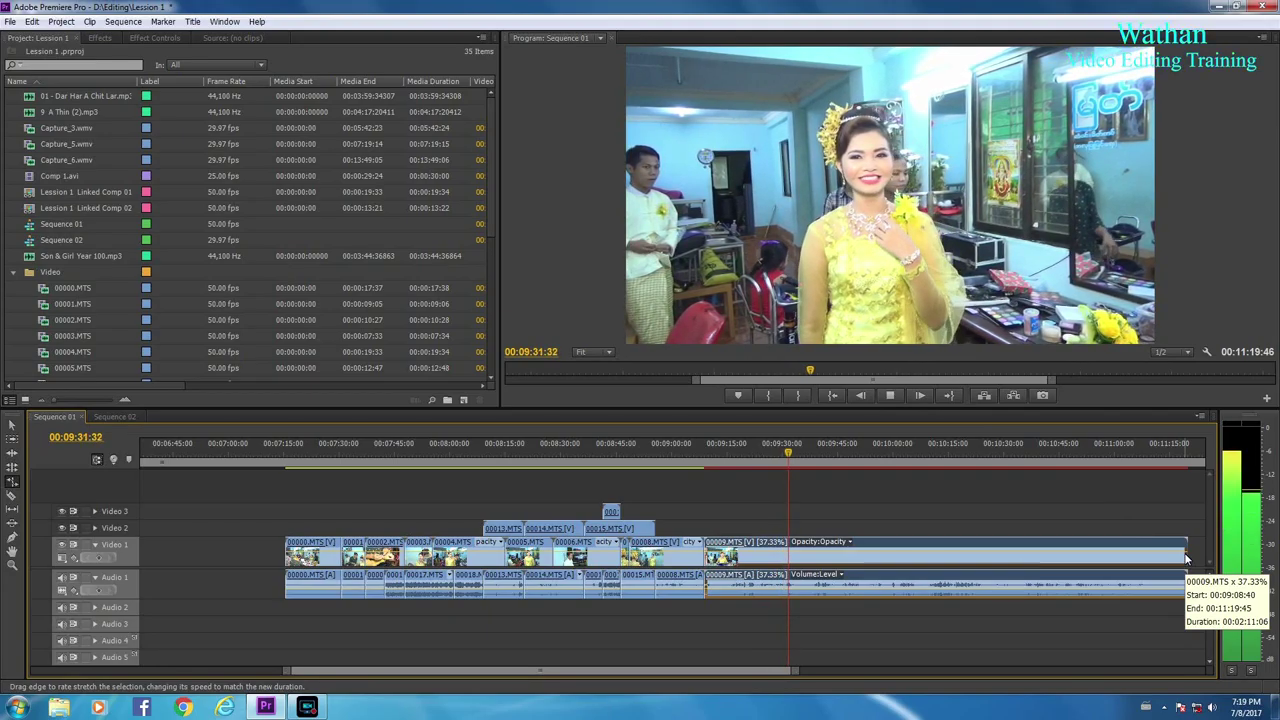
{"action": "key", "text": "space"}
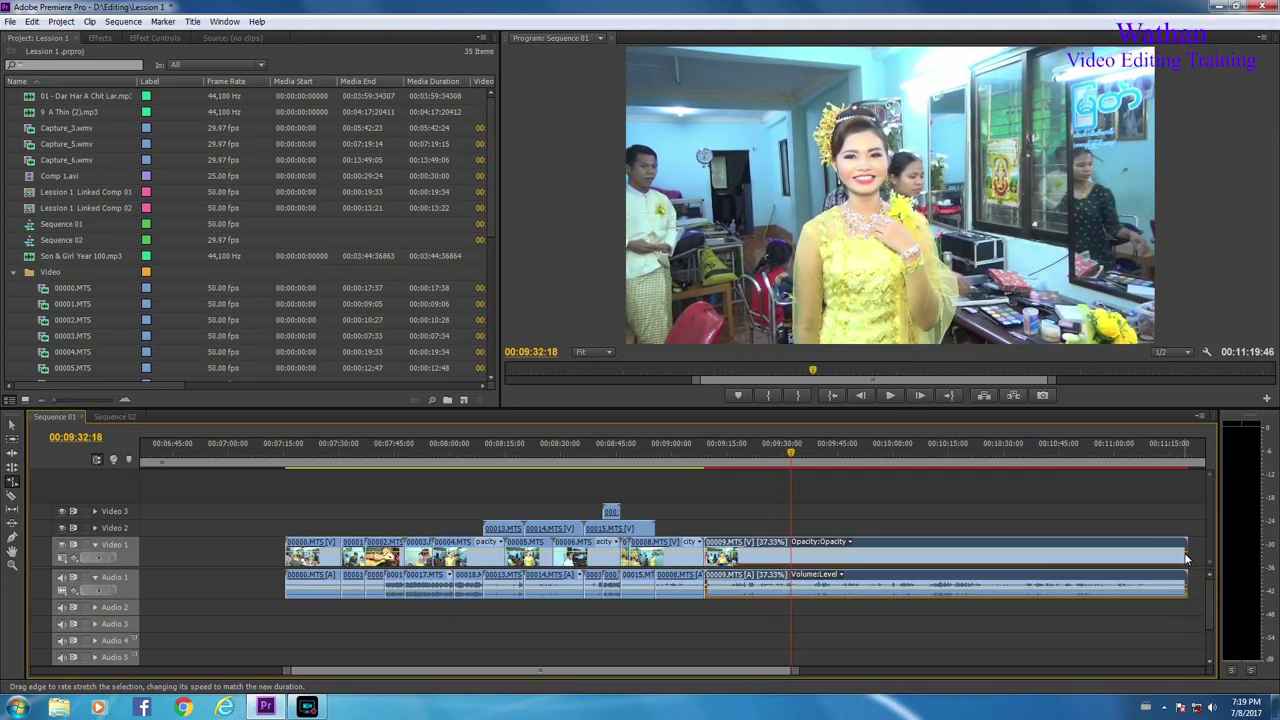
- Cut the slowed 00009.MTS clip with the Razor tool at 00:09:25:04 and at about 00:09:36:41
{"action": "left_click", "coordinate": [12, 497]}
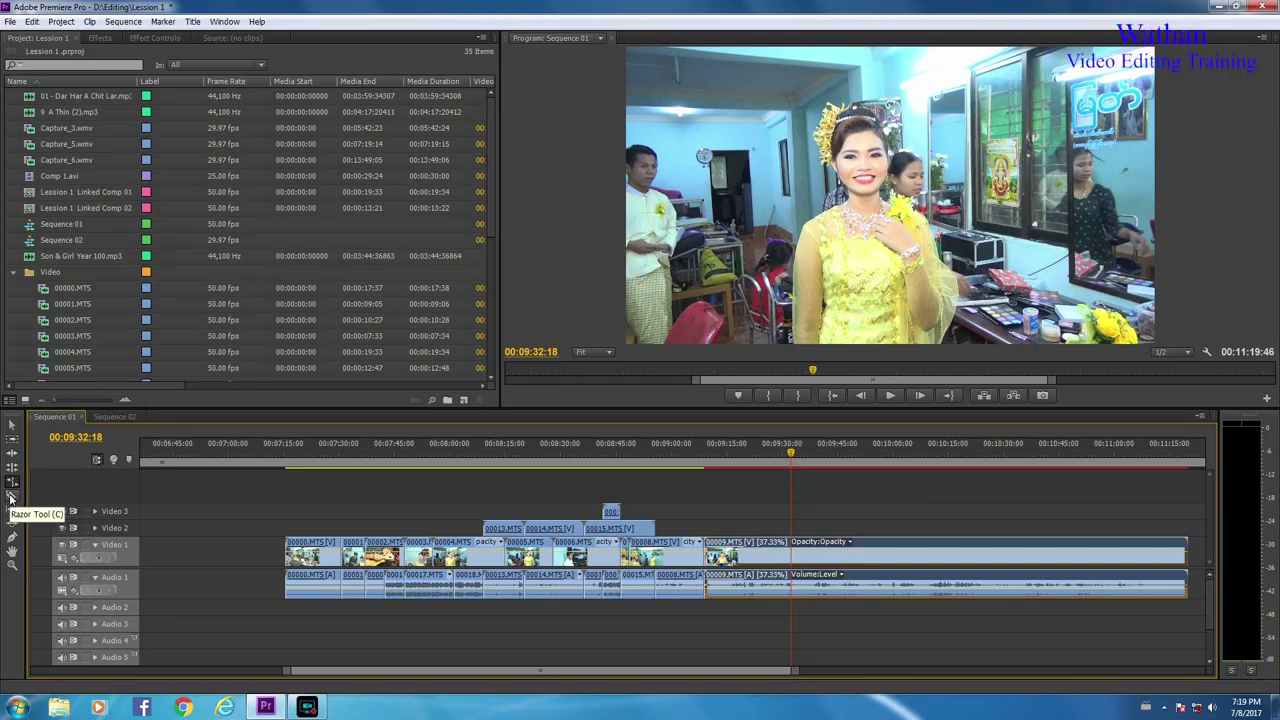
{"action": "left_click", "coordinate": [744, 462]}
{"action": "left_click", "coordinate": [764, 464]}
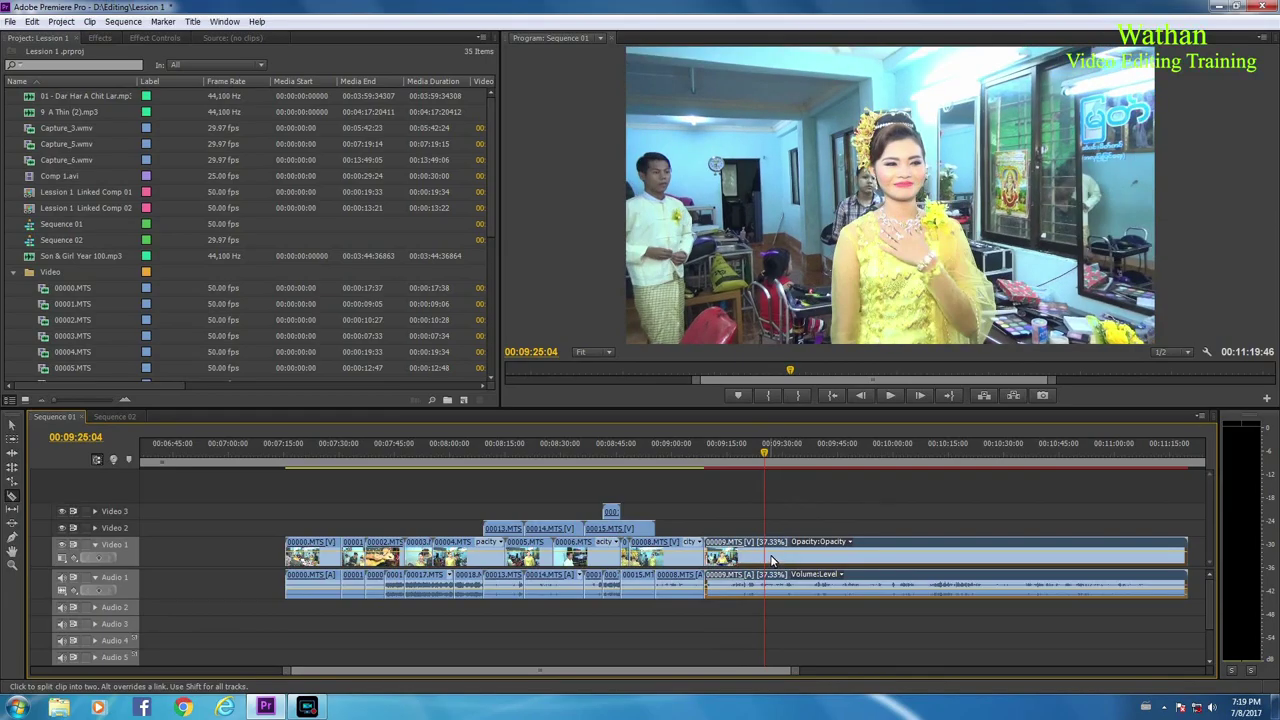
{"action": "left_click", "coordinate": [768, 557]}
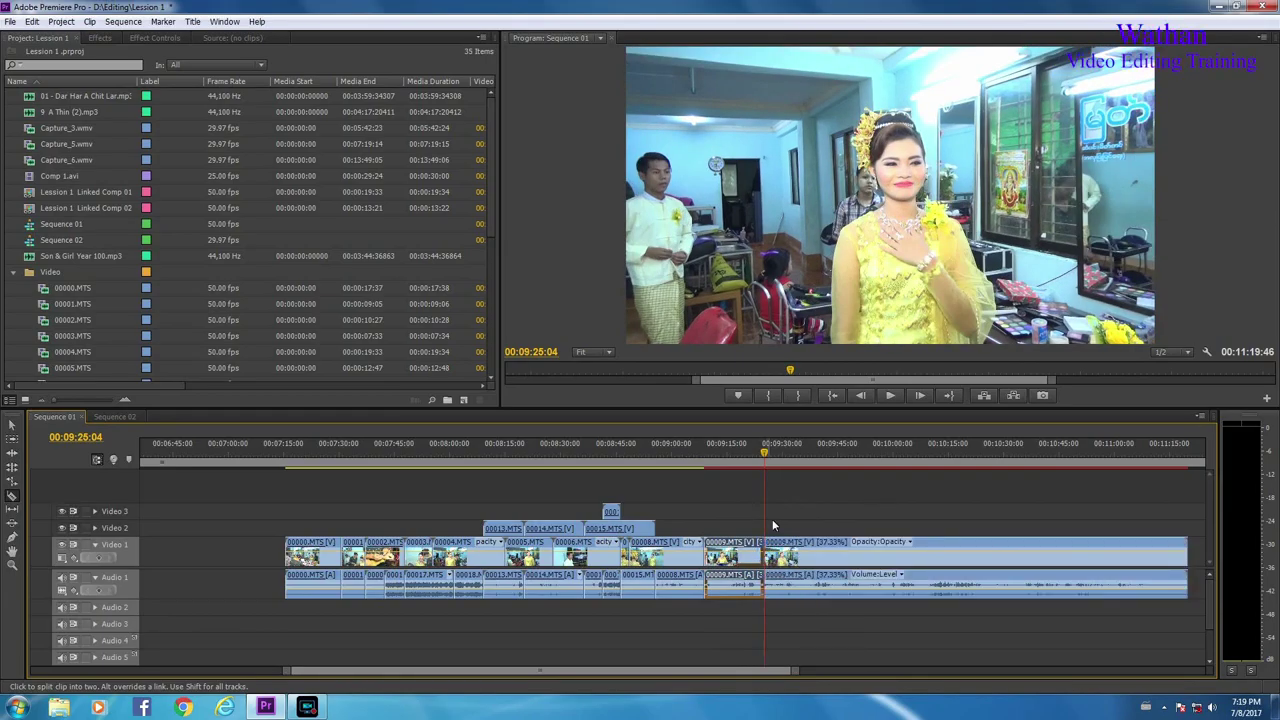
{"action": "left_click", "coordinate": [787, 462]}
{"action": "left_click", "coordinate": [808, 462]}
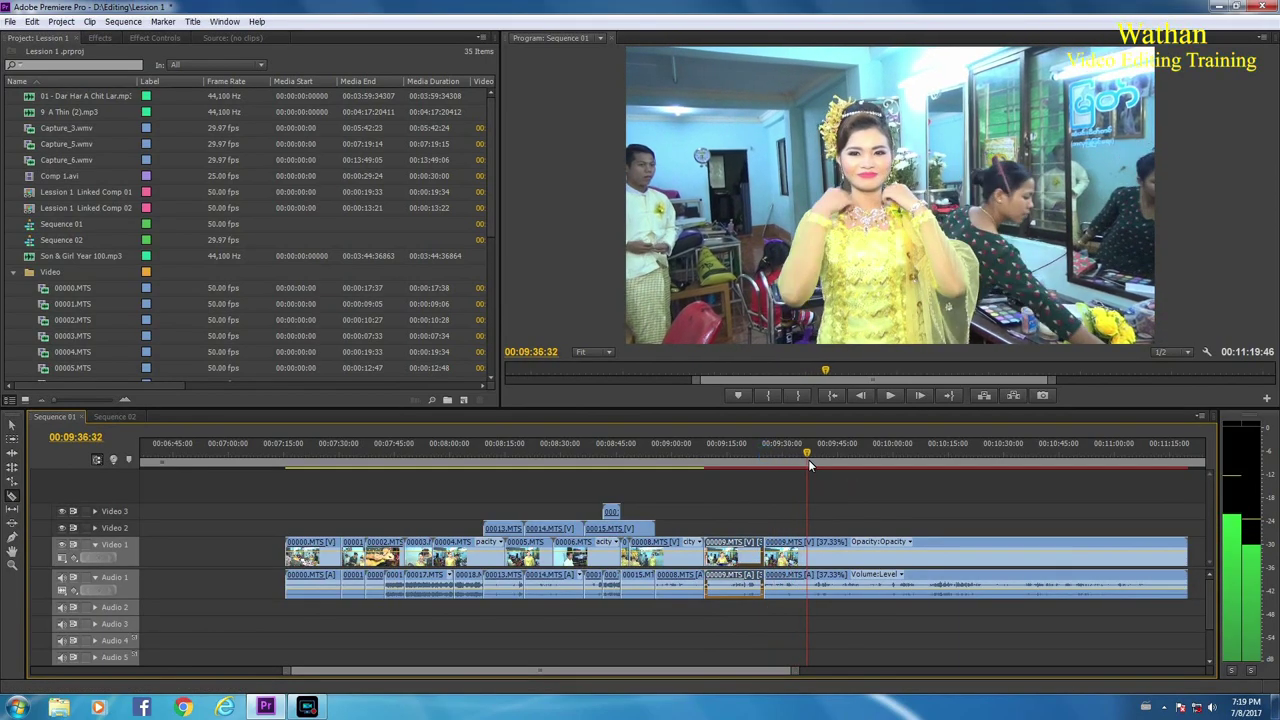
{"action": "left_click", "coordinate": [808, 557]}
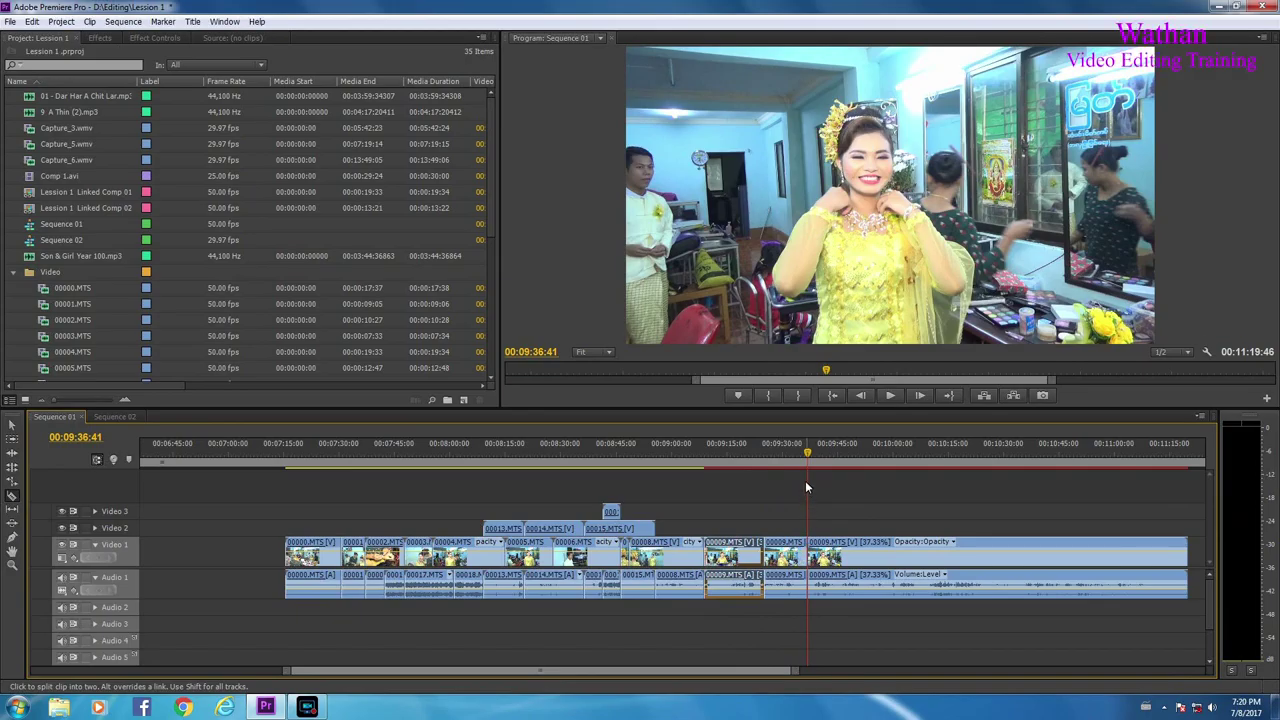
- Ripple-delete the 00009.MTS segment between the two razor cuts
{"action": "mouse_move", "coordinate": [807, 452]}
{"action": "left_mouse_down"}
{"action": "mouse_move", "coordinate": [772, 452]}
{"action": "mouse_move", "coordinate": [790, 452]}
{"action": "left_mouse_up"}
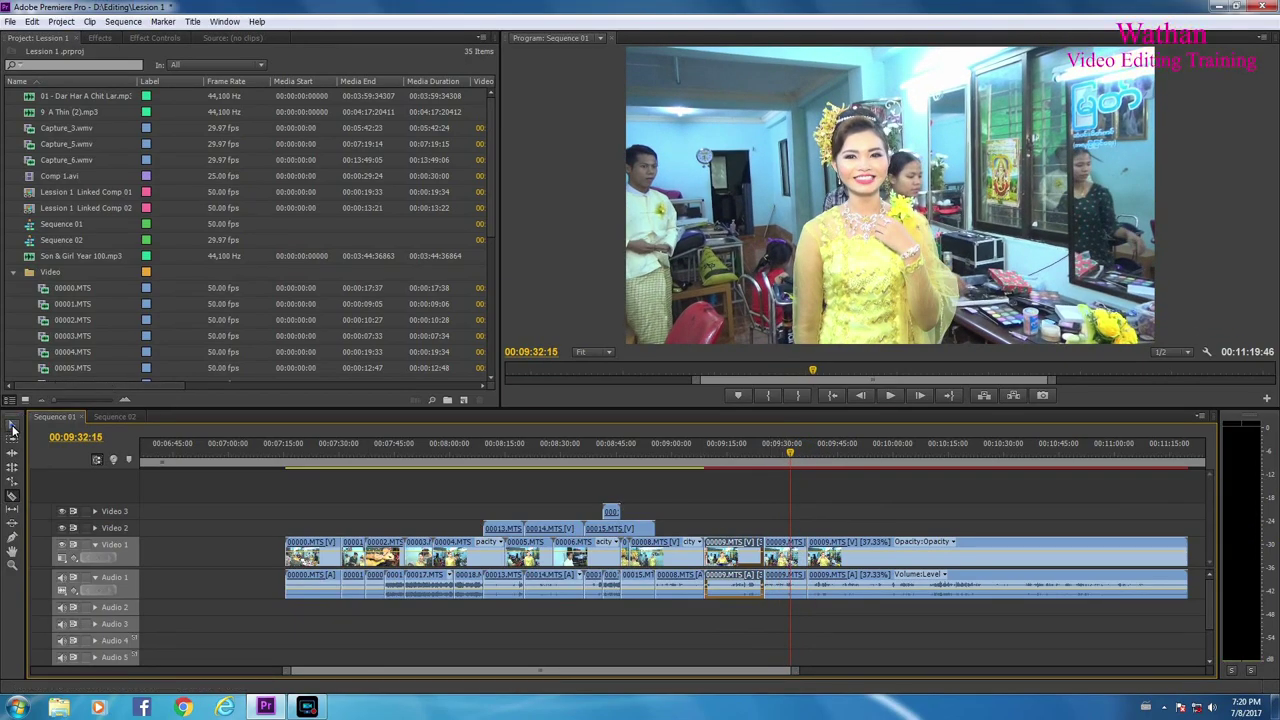
{"action": "left_click", "coordinate": [12, 428]}
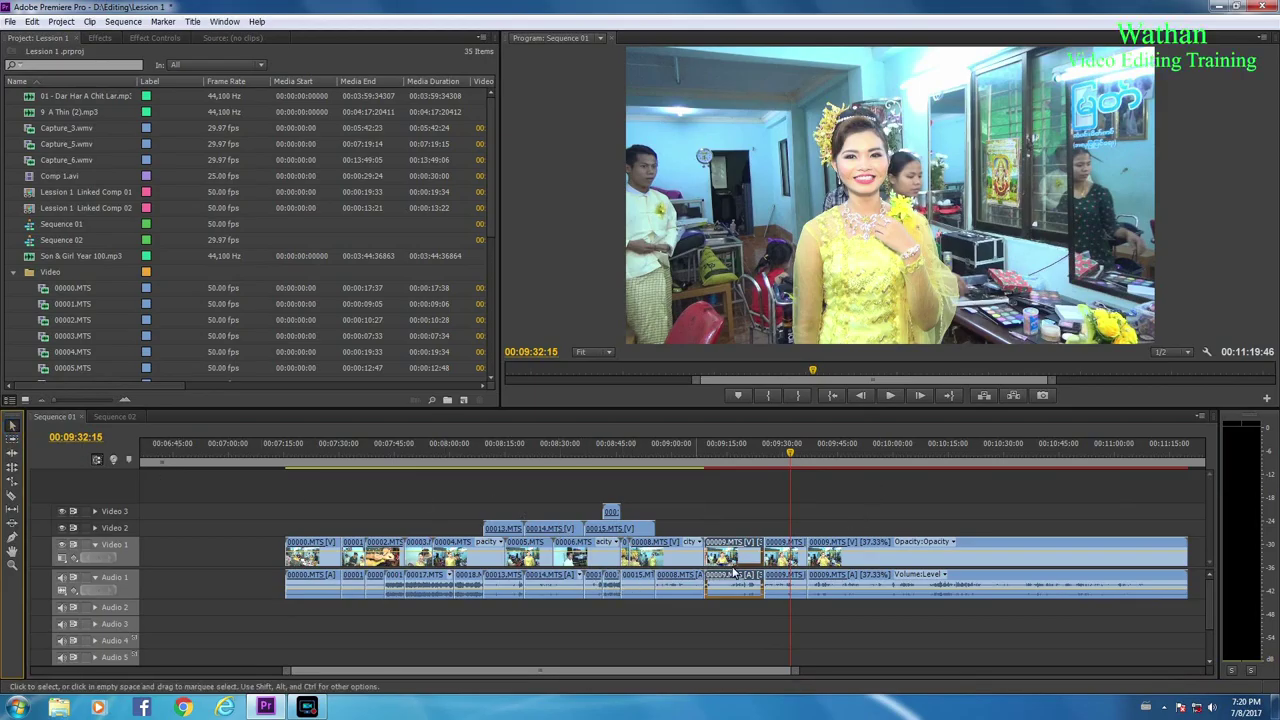
{"action": "left_click", "coordinate": [786, 556]}
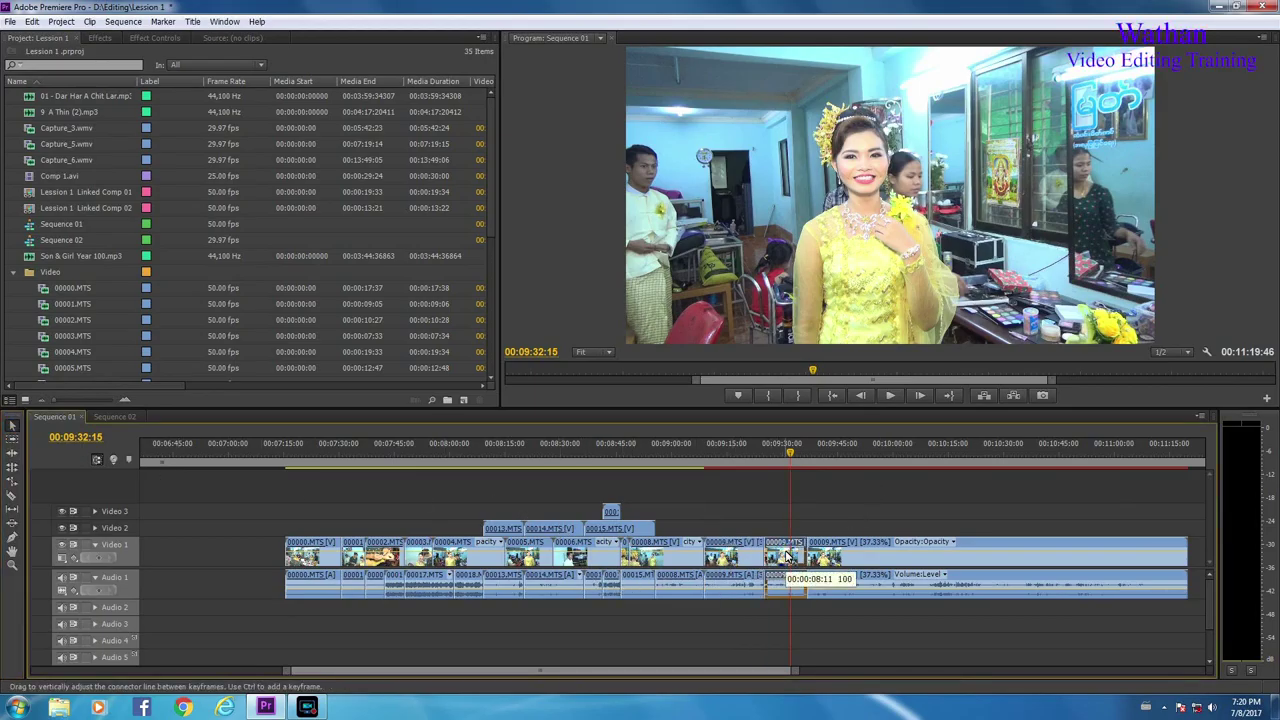
{"action": "key", "text": "shift+Delete"}
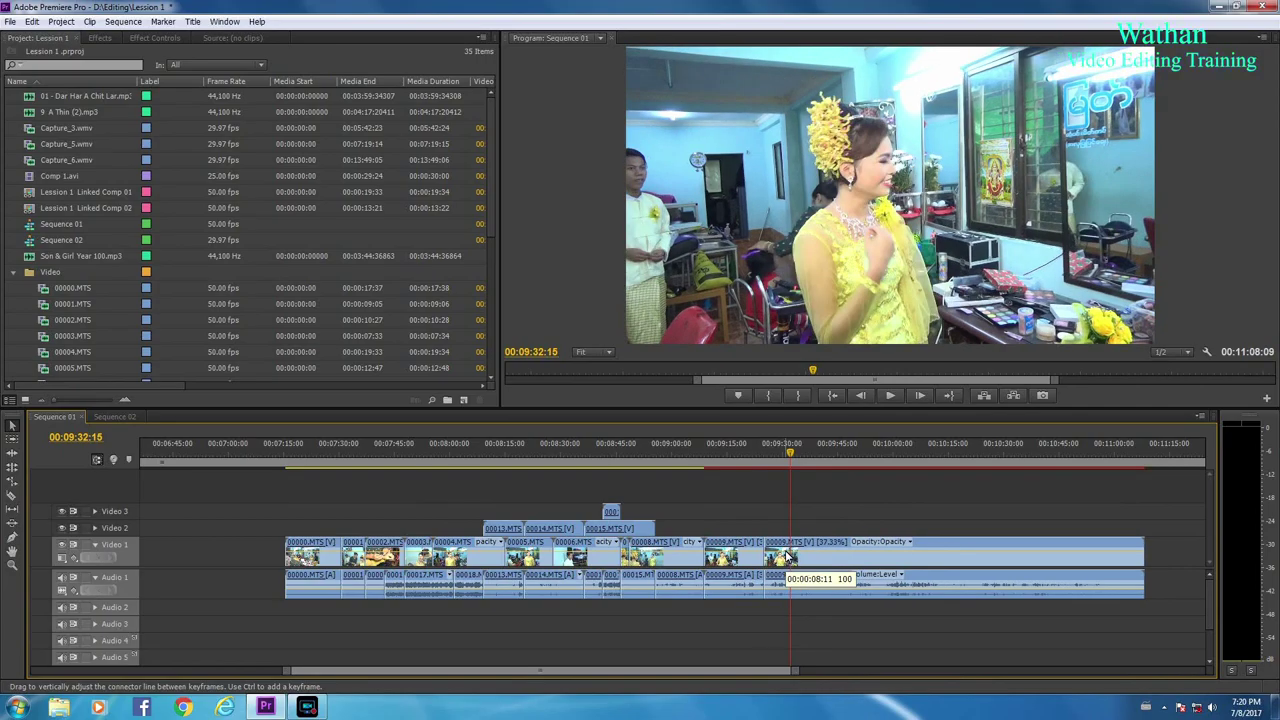
- Make a series of razor cuts along the remaining 00009.MTS clip, from about 00:09:38 to about 00:10:25
{"action": "left_click", "coordinate": [12, 496]}
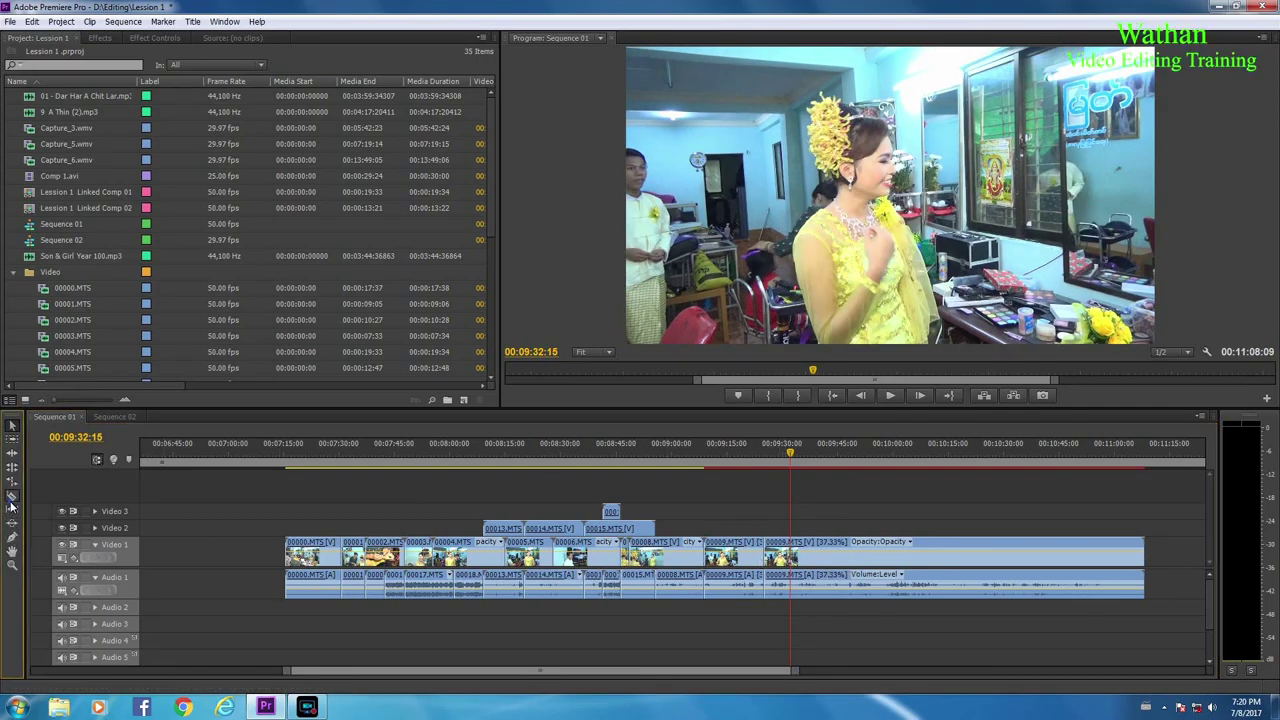
{"action": "left_click", "coordinate": [812, 553]}
{"action": "left_click", "coordinate": [852, 556]}
{"action": "left_click", "coordinate": [880, 556]}
{"action": "left_click", "coordinate": [908, 556]}
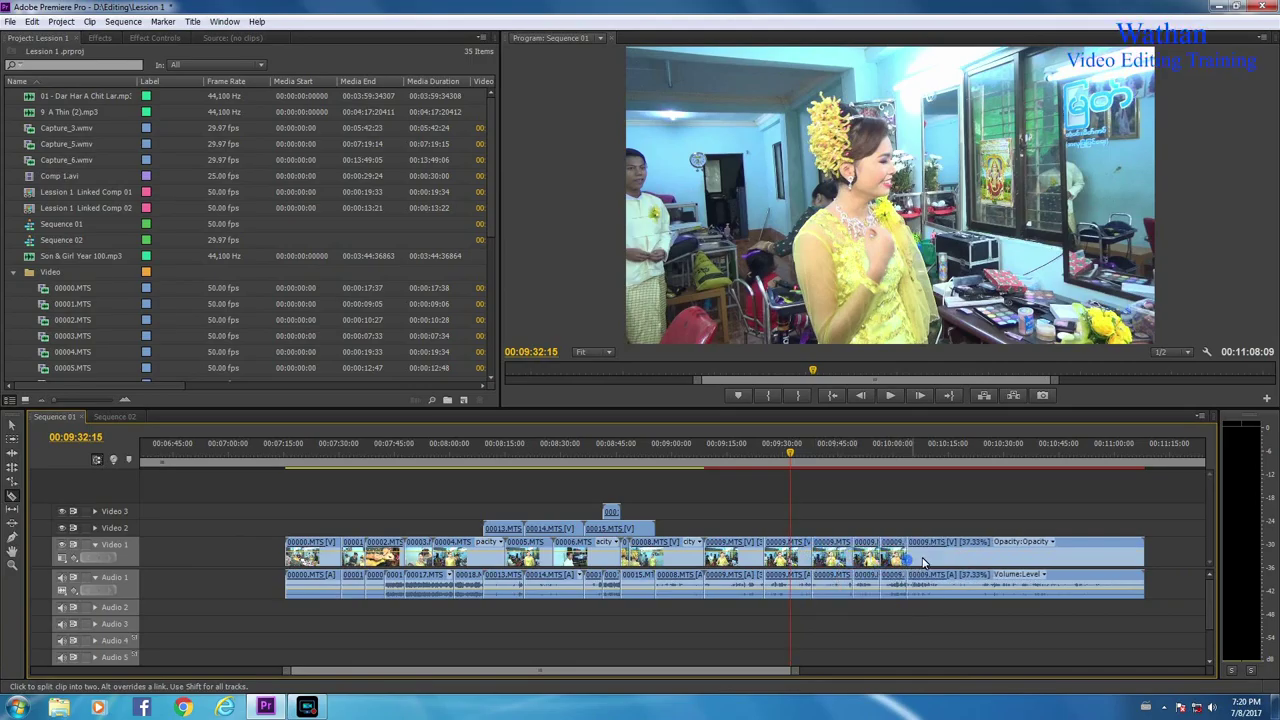
{"action": "left_click", "coordinate": [936, 558]}
{"action": "left_click", "coordinate": [962, 558]}
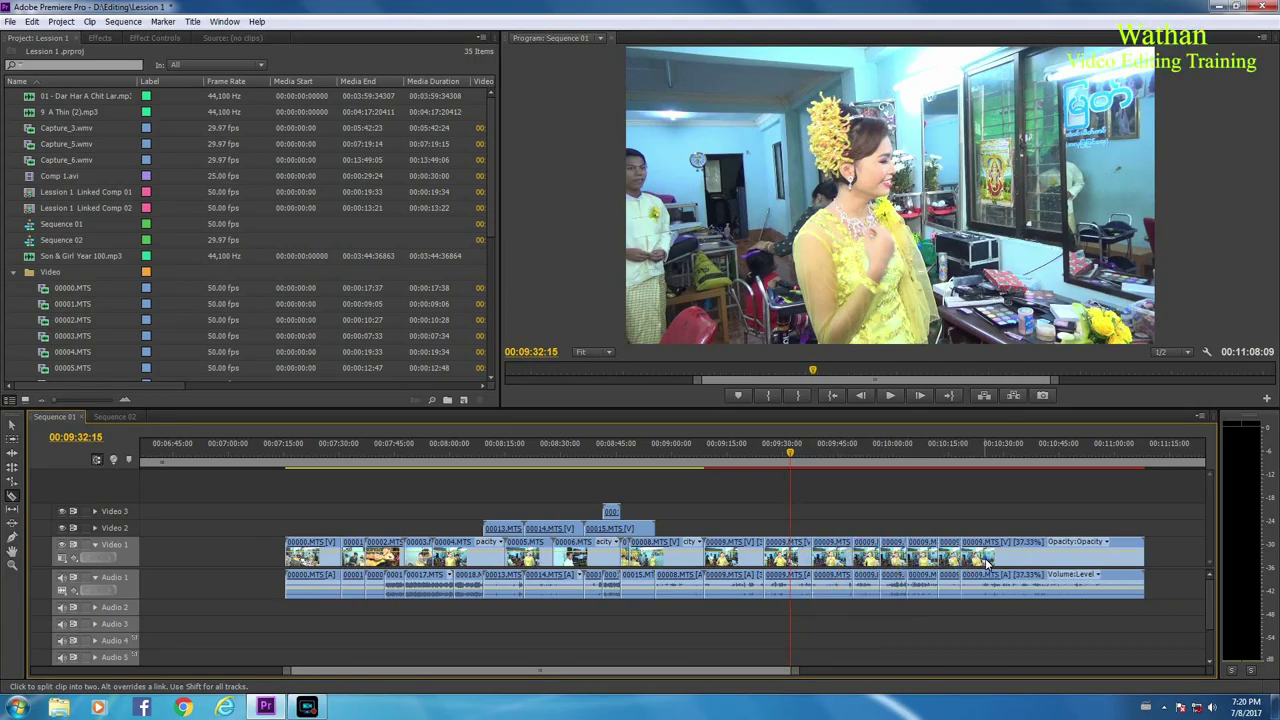
{"action": "left_click", "coordinate": [986, 563]}
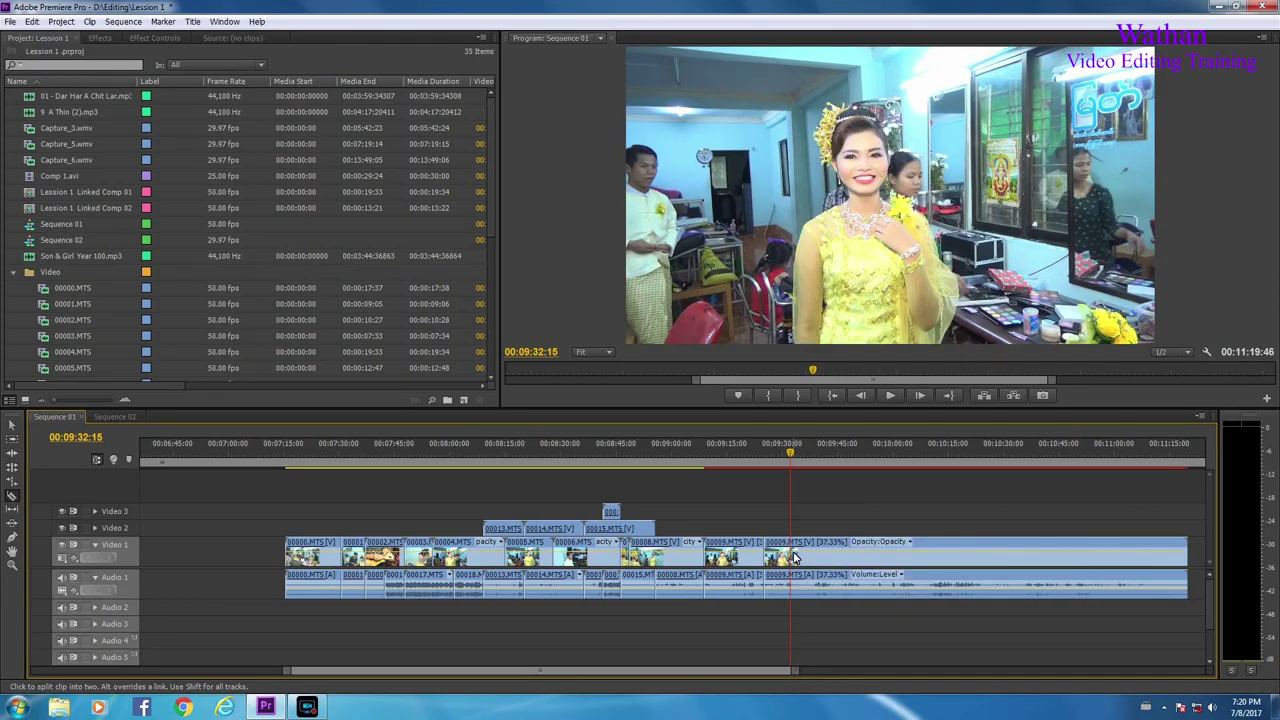
- Split the 00009.MTS clip at the playhead at 00:09:32:15 and again at 00:09:42:39, and play on from there
{"action": "left_click", "coordinate": [793, 557]}
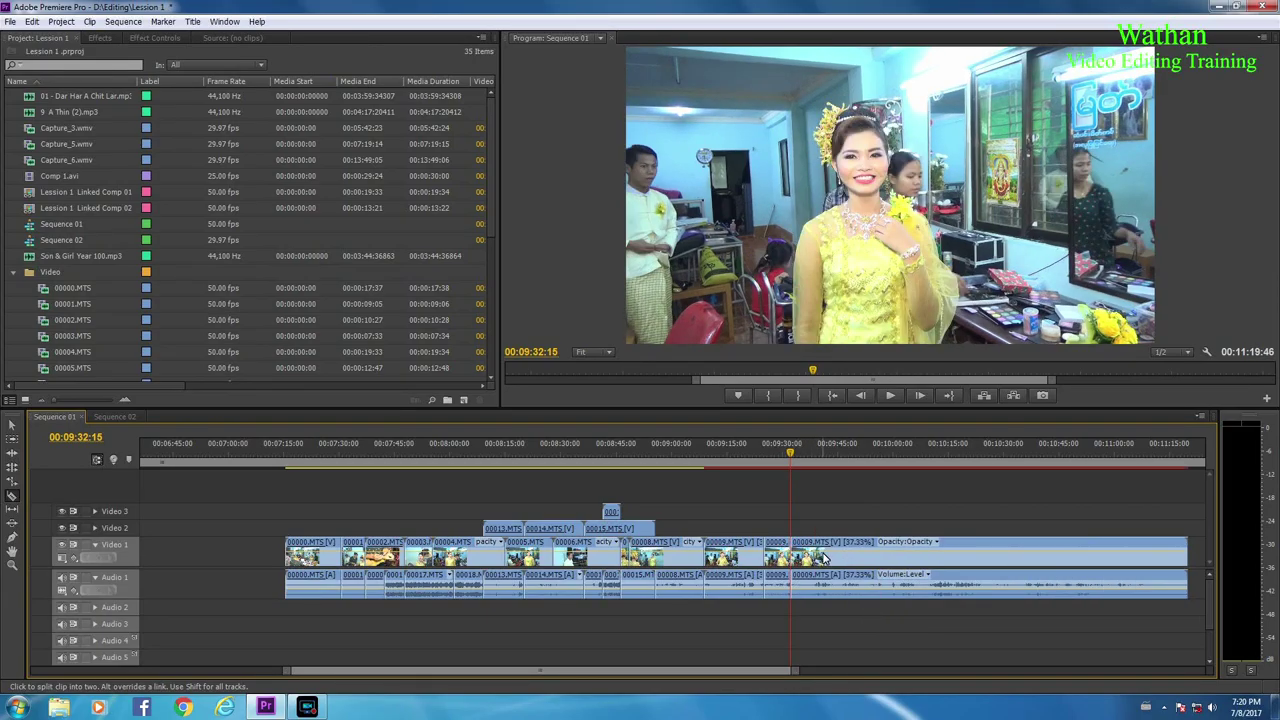
{"action": "key", "text": "v"}
{"action": "key", "text": "ctrl+k"}
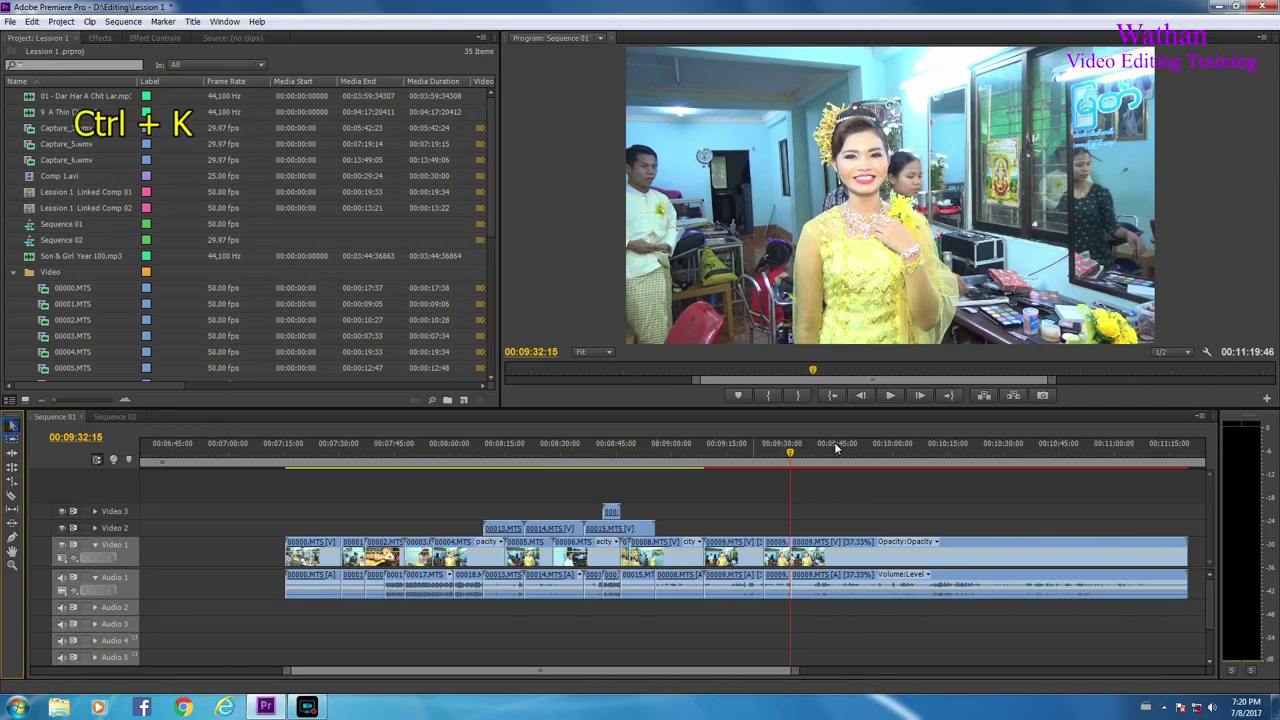
{"action": "left_click_drag", "start_coordinate": [798, 458], "coordinate": [835, 463]}
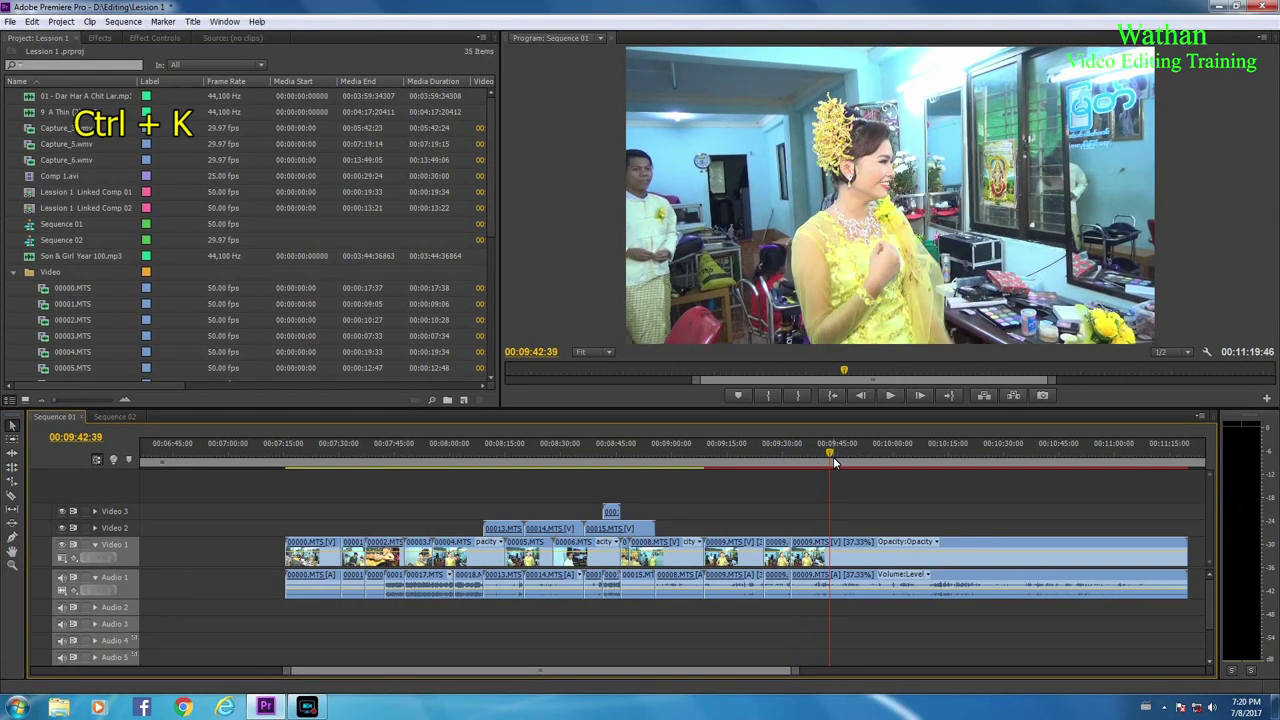
{"action": "key", "text": "ctrl+k"}
{"action": "key", "text": "space"}
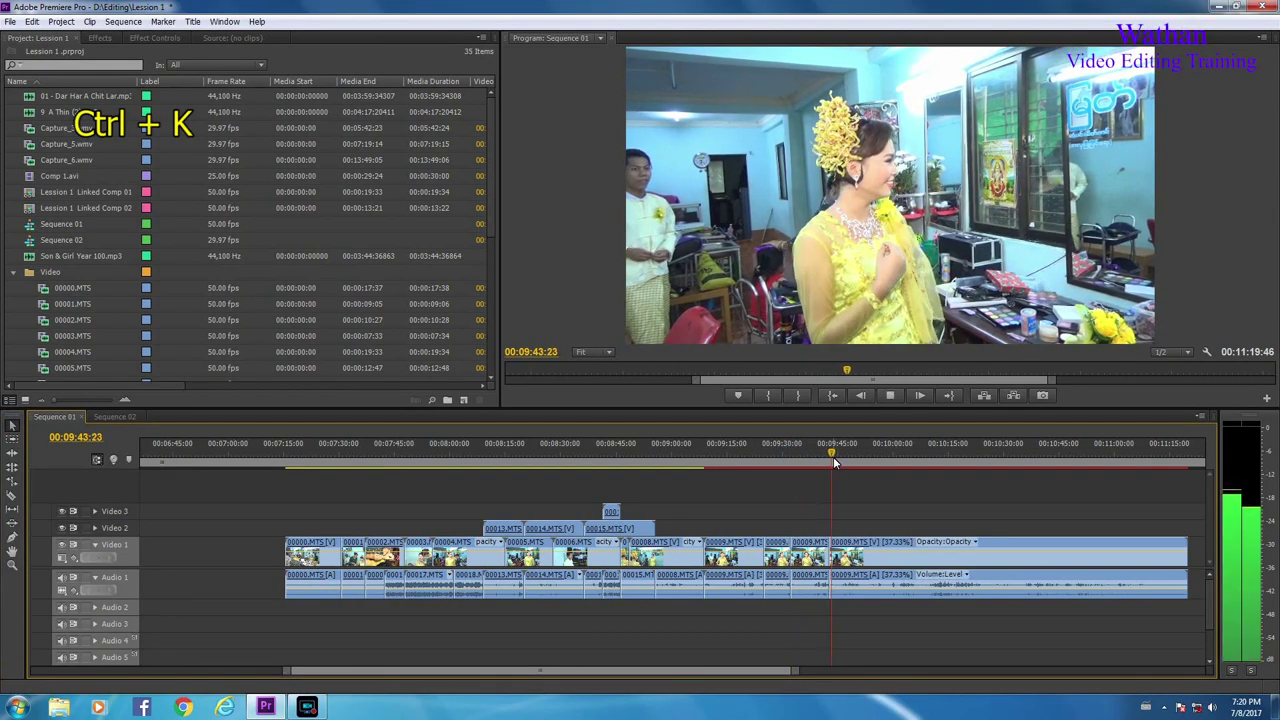
{"action": "left_click_drag", "start_coordinate": [835, 461], "coordinate": [855, 460]}
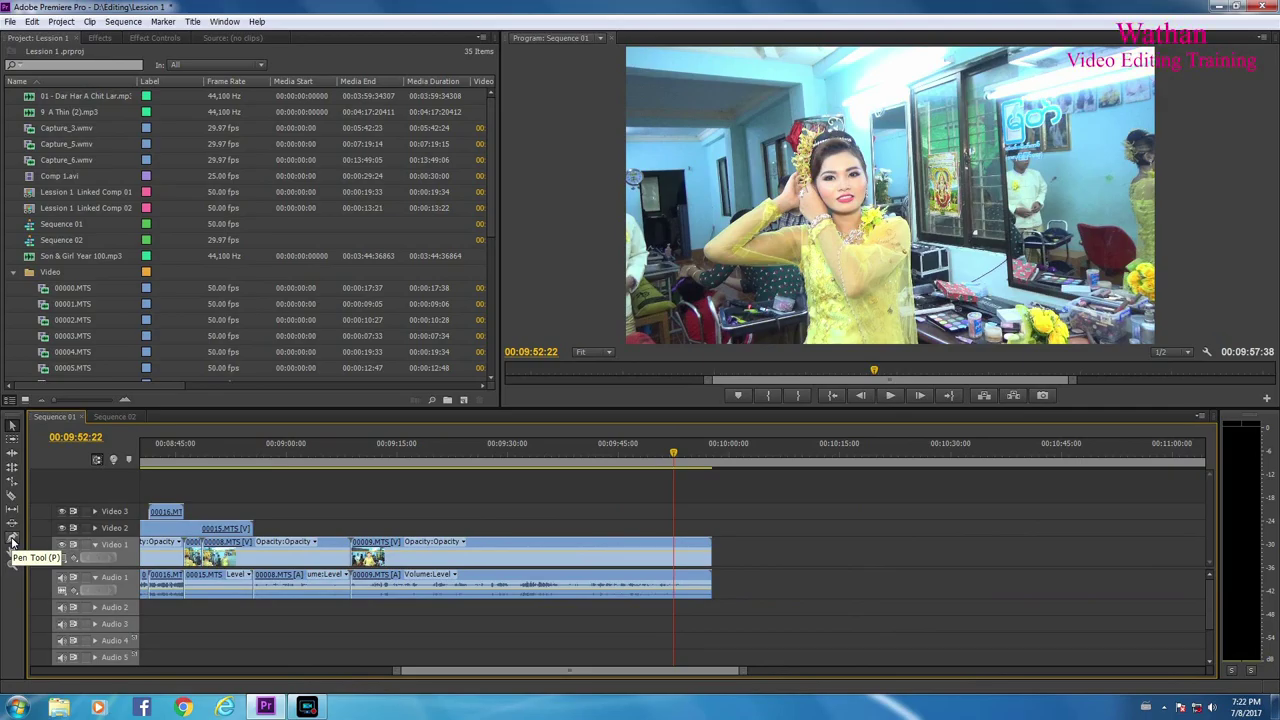
- Fade out the end of the 00009.MTS clip with the Pen tool, adding an opacity keyframe near 00:09:50 and lowering the opacity at the clip's end
{"action": "left_click", "coordinate": [12, 540]}
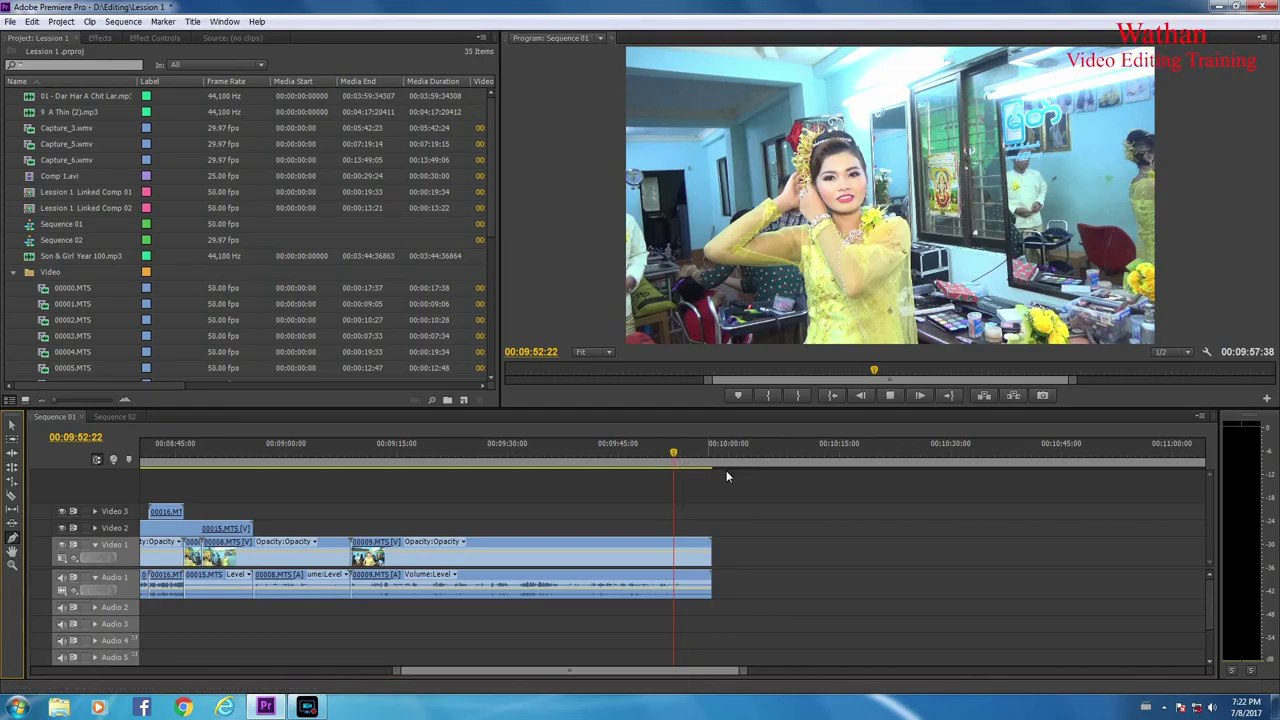
{"action": "key", "text": "space"}
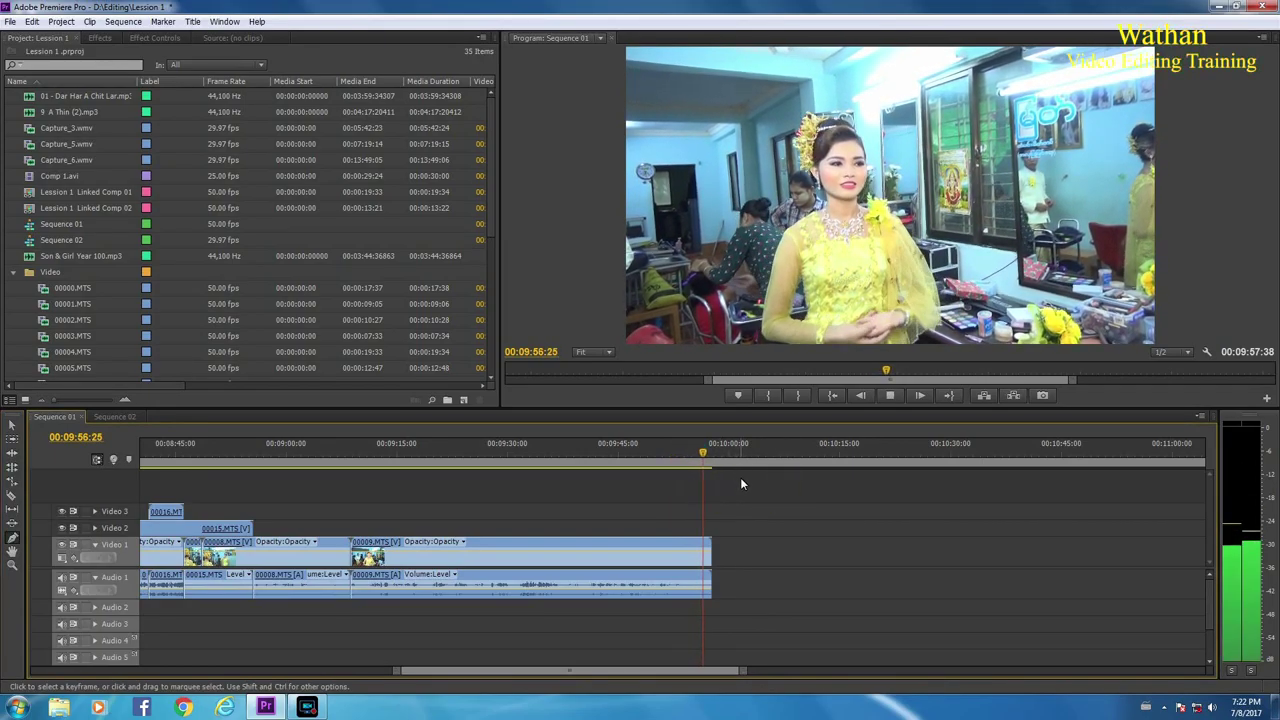
{"action": "scroll", "coordinate": [740, 477], "scroll_direction": "down", "scroll_amount": 5}
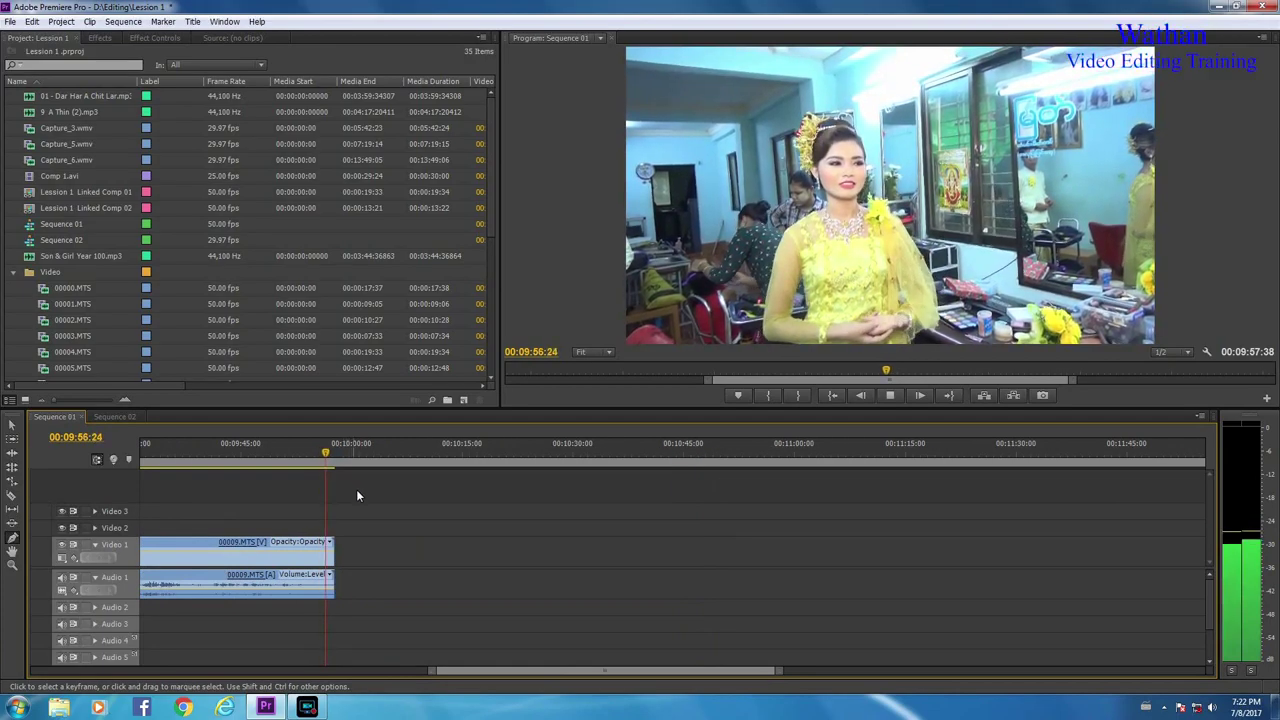
{"action": "key", "text": "ctrl+z"}
{"action": "key", "text": "space"}
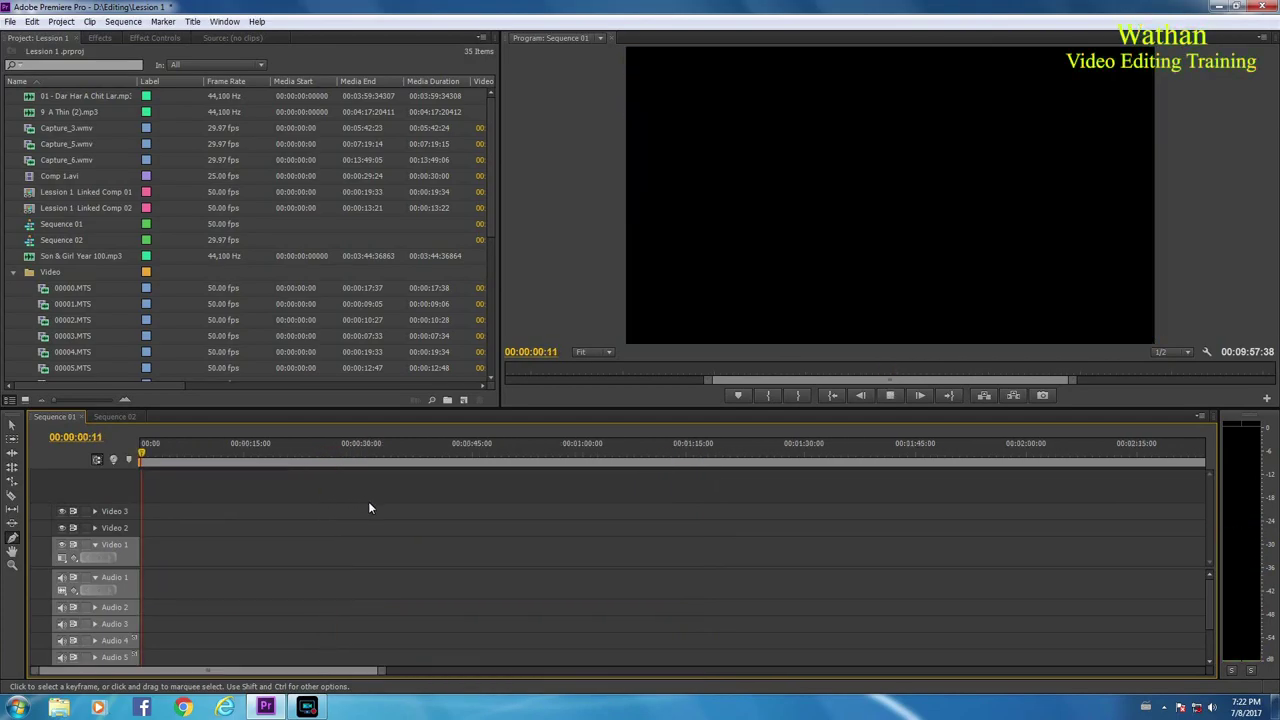
{"action": "key", "text": "End"}
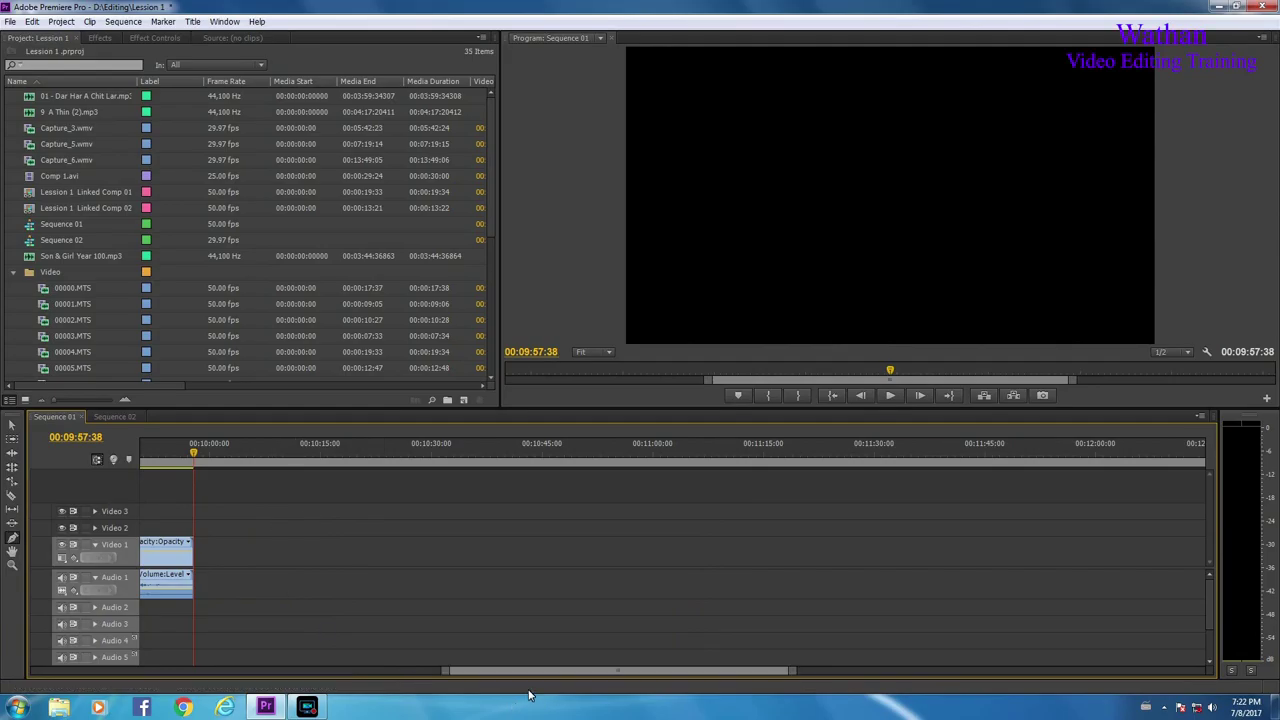
{"action": "left_click_drag", "start_coordinate": [530, 672], "coordinate": [482, 670]}
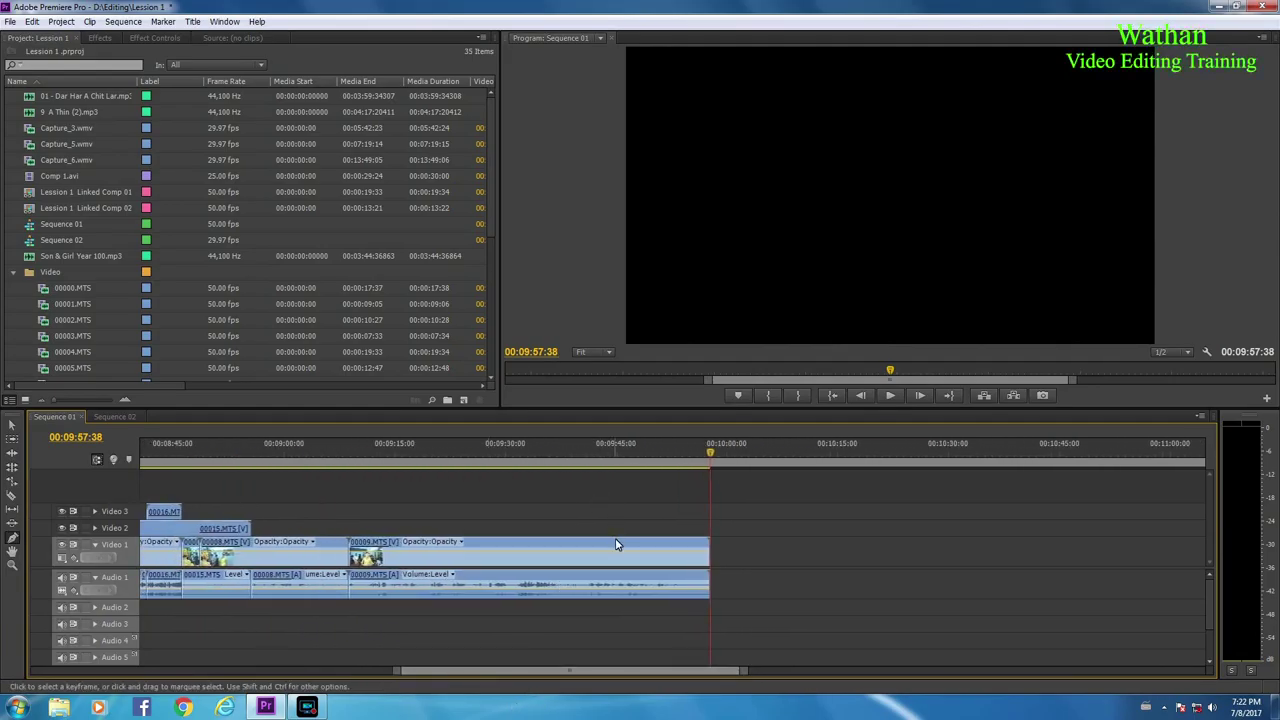
{"action": "left_click_drag", "start_coordinate": [703, 448], "coordinate": [652, 540]}
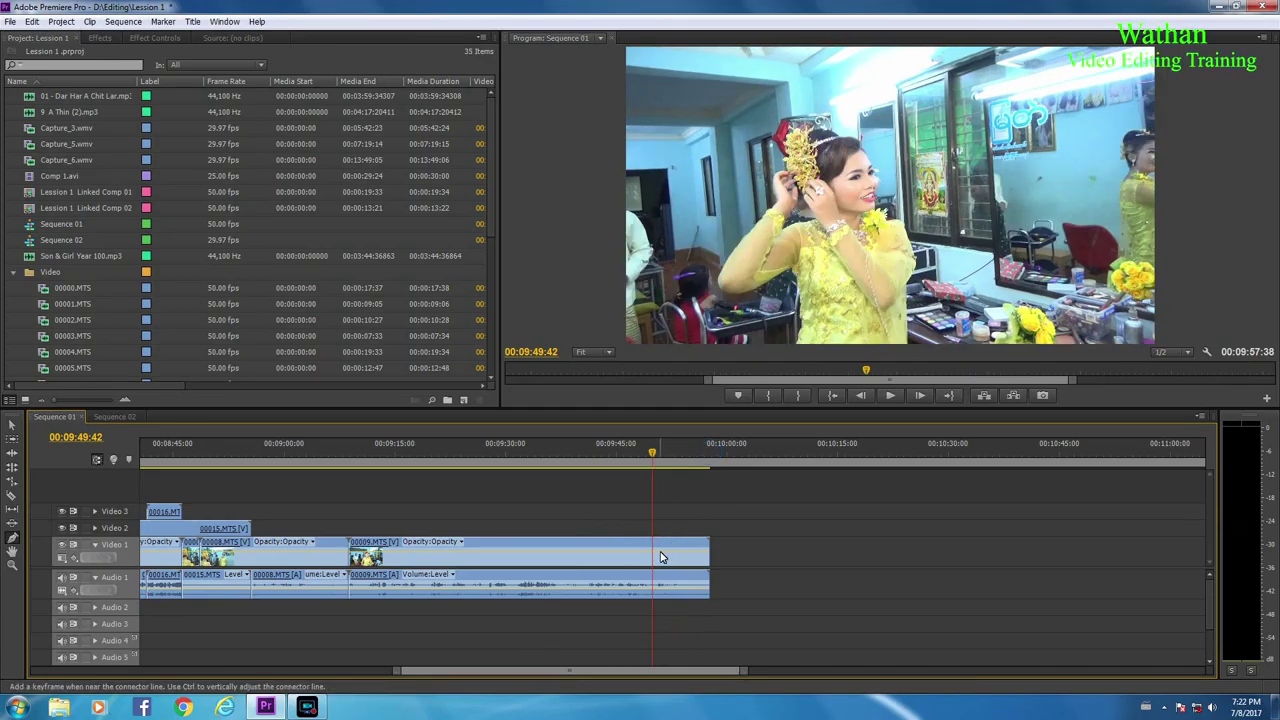
{"action": "left_click", "coordinate": [660, 556]}
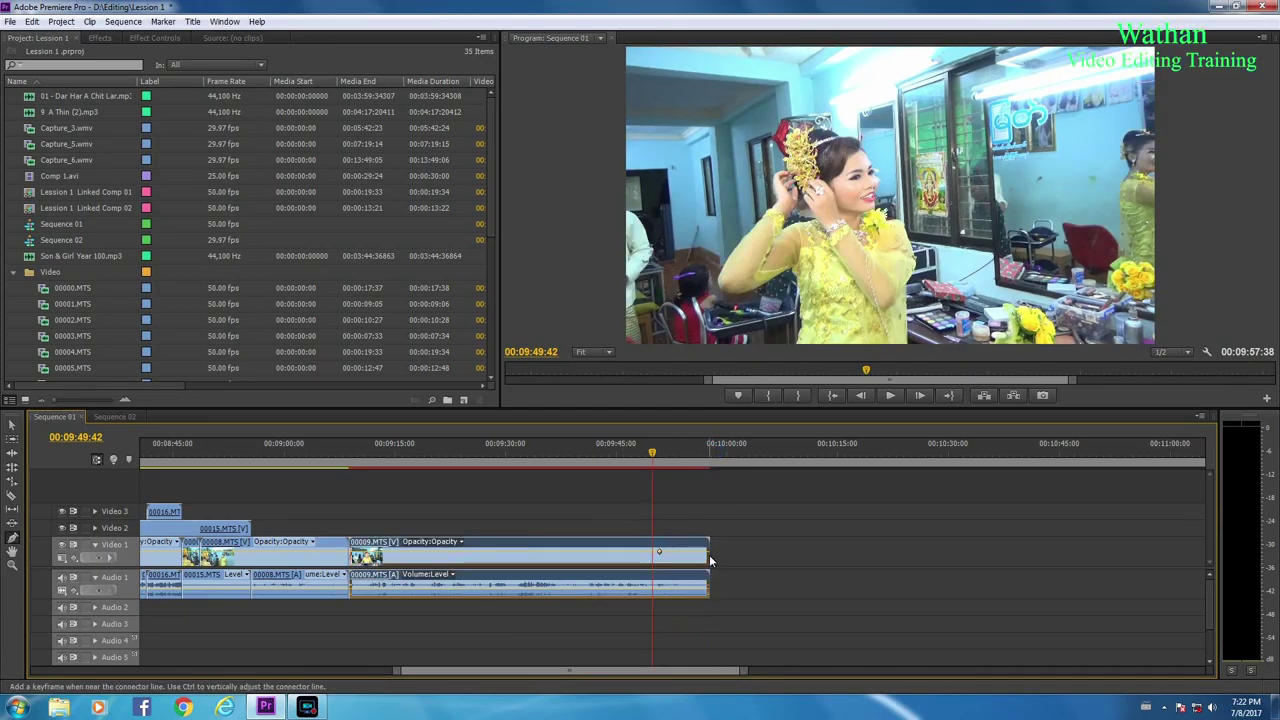
{"action": "left_click_drag", "start_coordinate": [708, 554], "coordinate": [711, 573]}
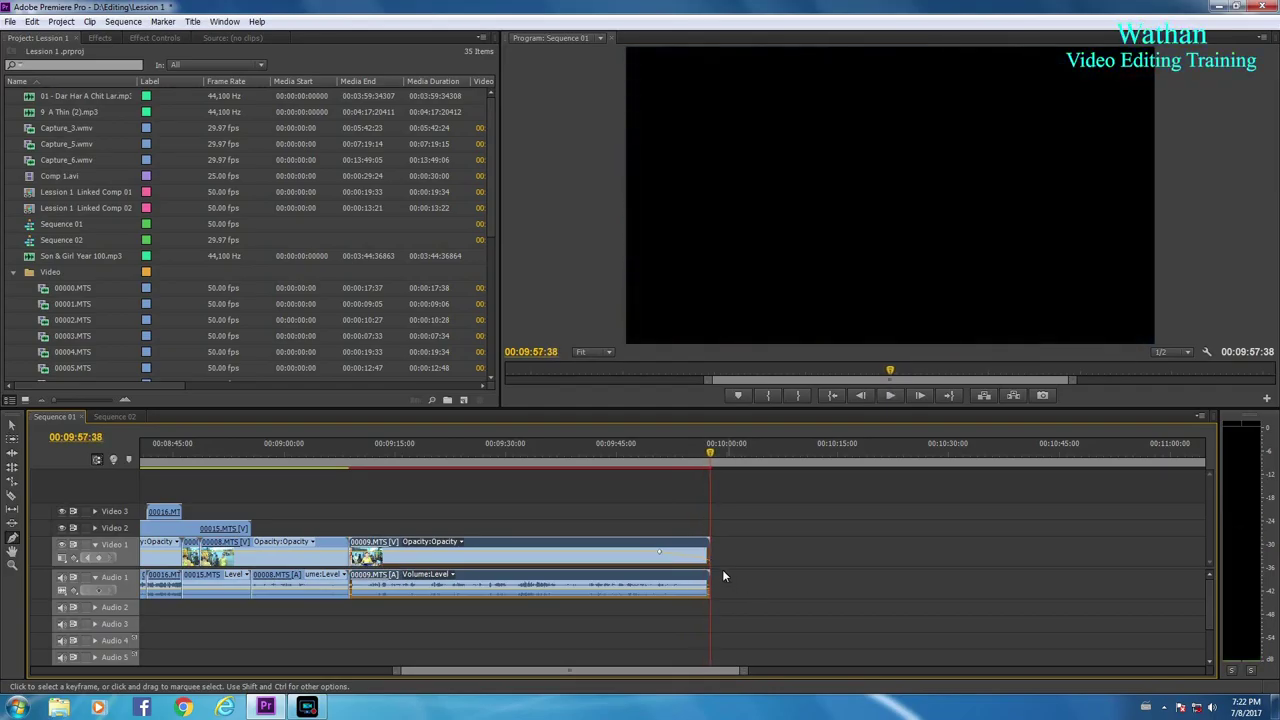
- Fade out the audio at the end of the 00009.MTS clip with volume keyframes near 00:09:50 and at the clip's end, and play it back
{"action": "left_click", "coordinate": [659, 590]}
{"action": "left_click", "coordinate": [706, 592]}
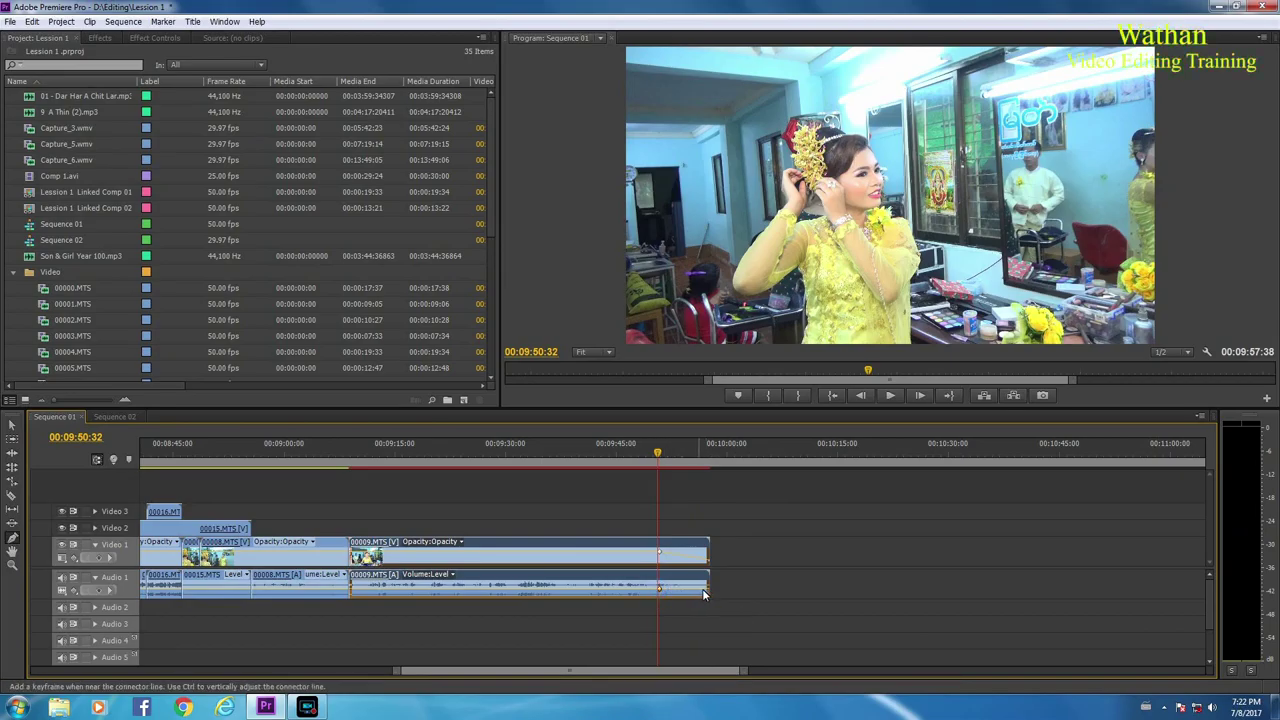
{"action": "left_click", "coordinate": [707, 592]}
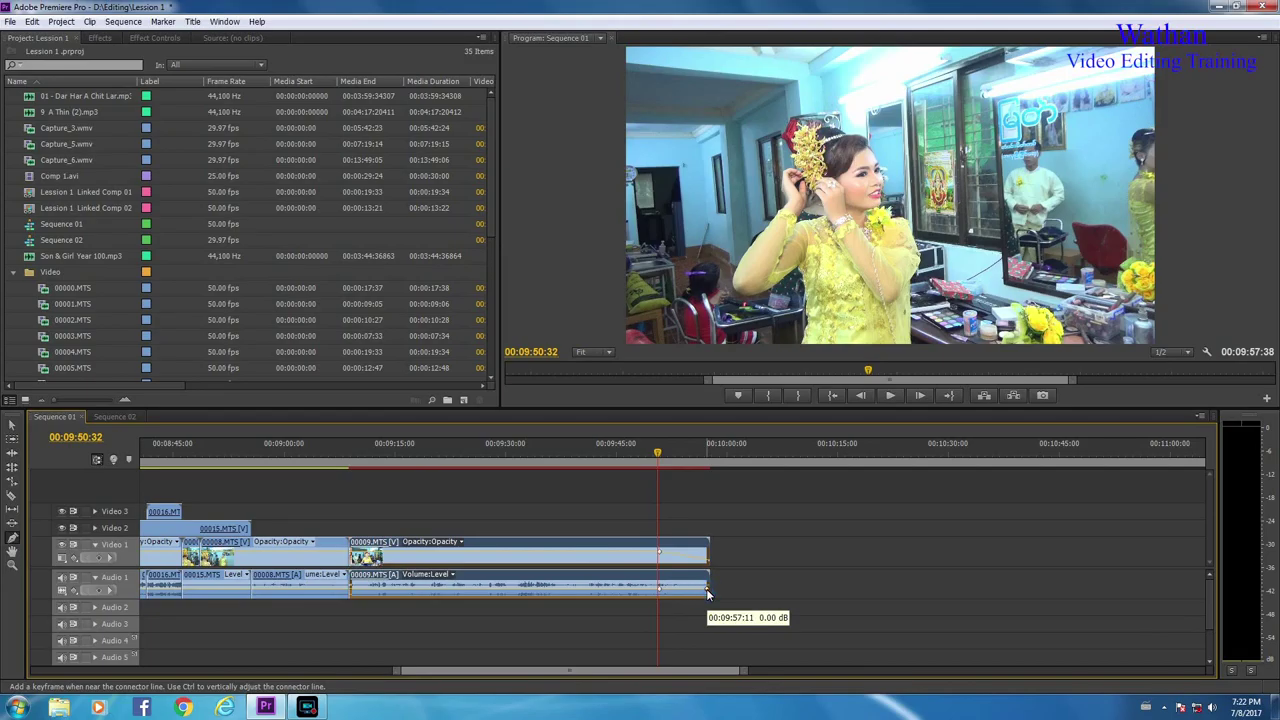
{"action": "left_click_drag", "start_coordinate": [707, 593], "coordinate": [710, 624]}
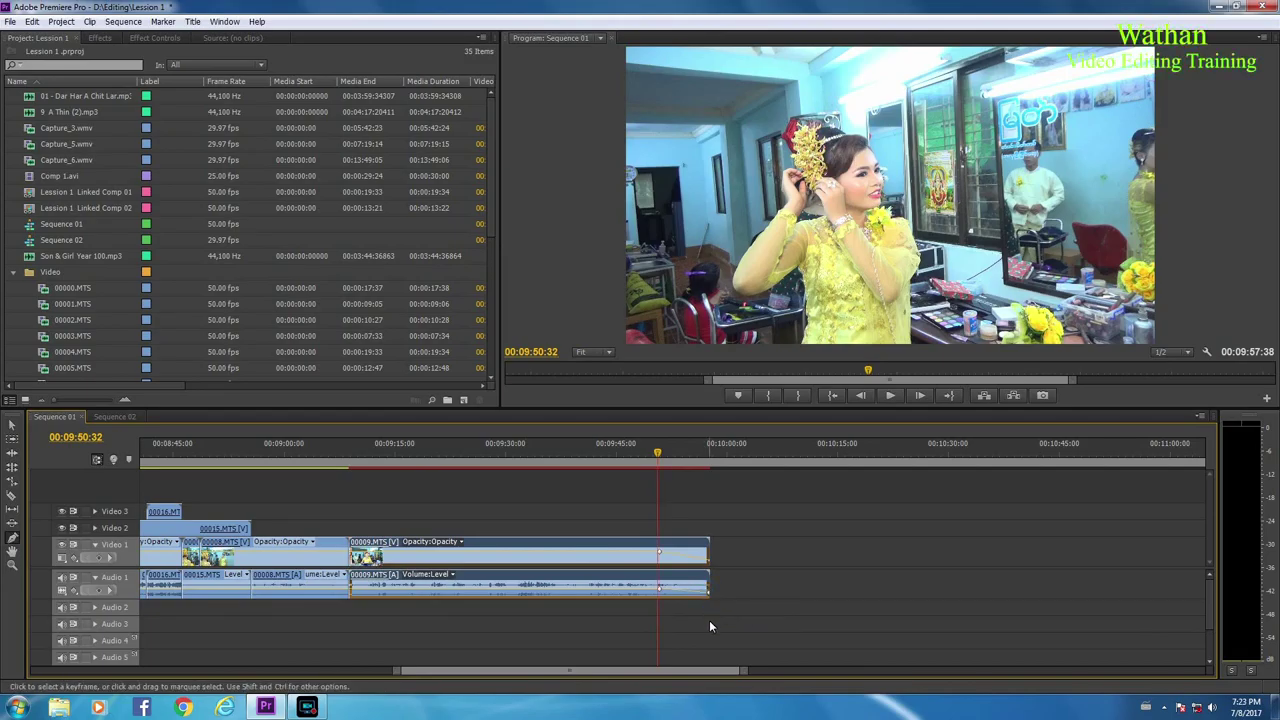
{"action": "key", "text": "space"}
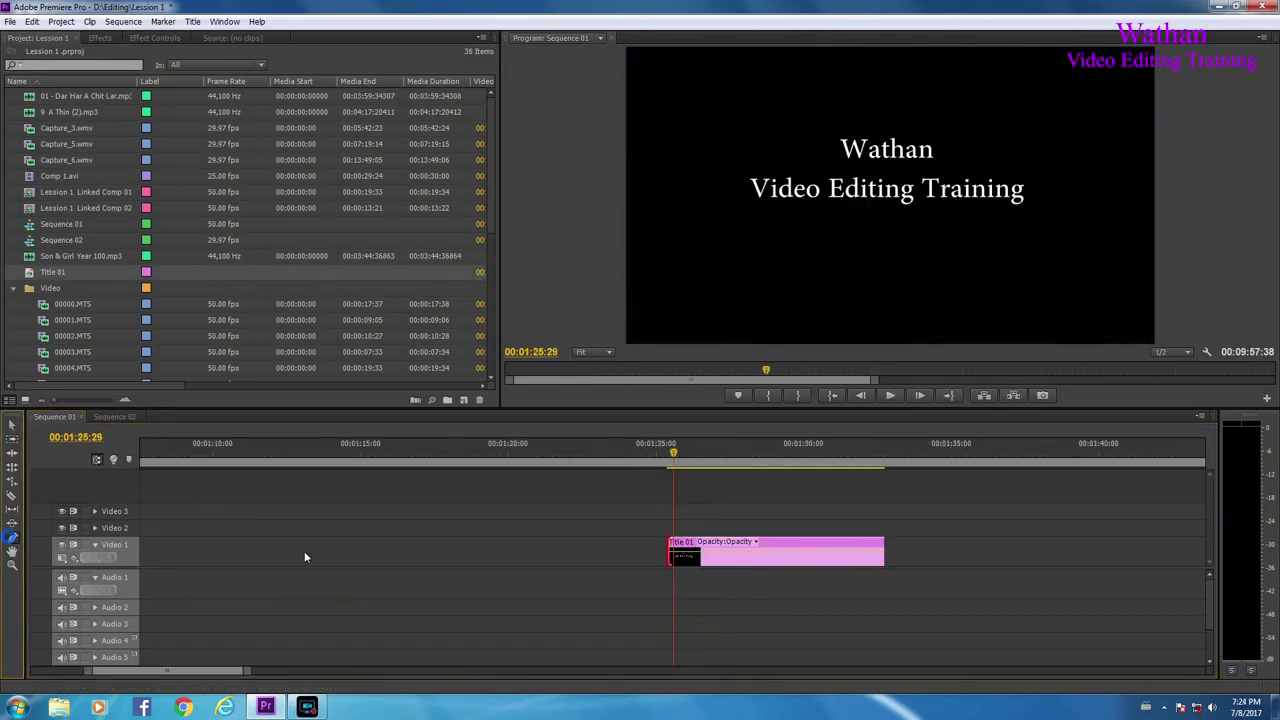
- Add six opacity keyframes with the Pen tool, spaced evenly from the start to the end of the Title 01 clip
{"action": "left_click_drag", "start_coordinate": [674, 455], "coordinate": [667, 461]}
{"action": "left_click", "coordinate": [670, 558]}
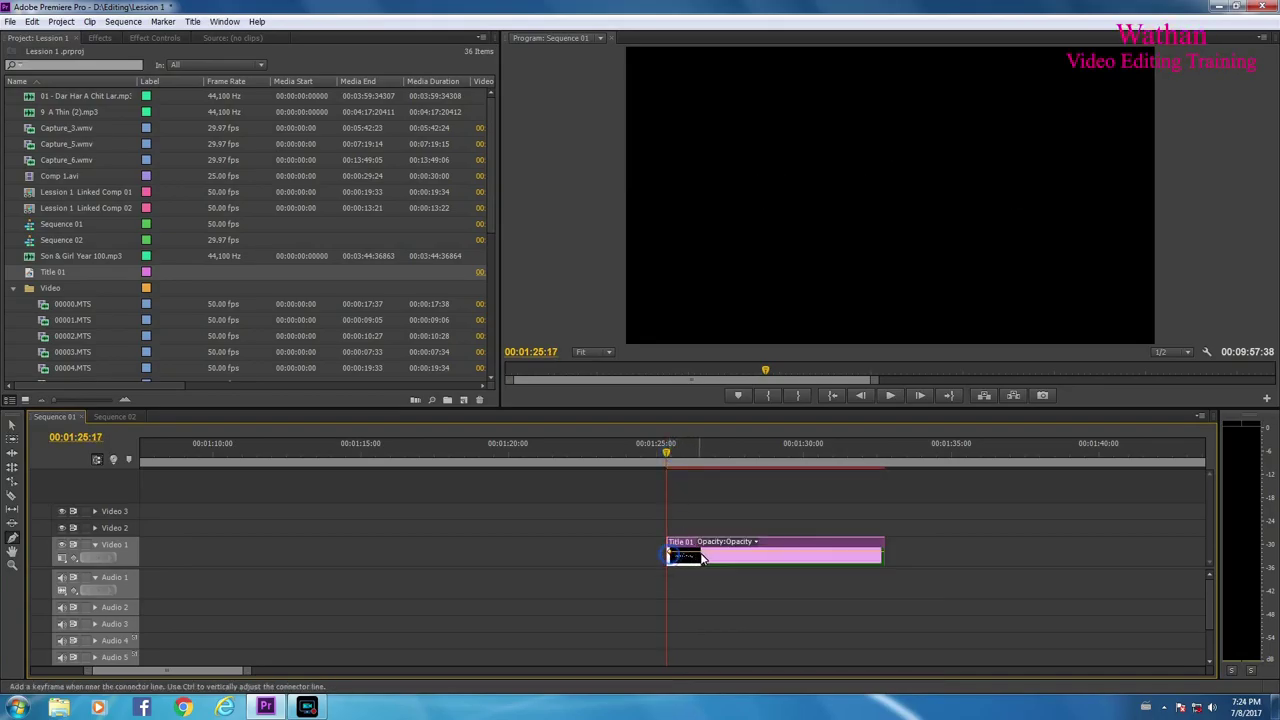
{"action": "left_click", "coordinate": [713, 554]}
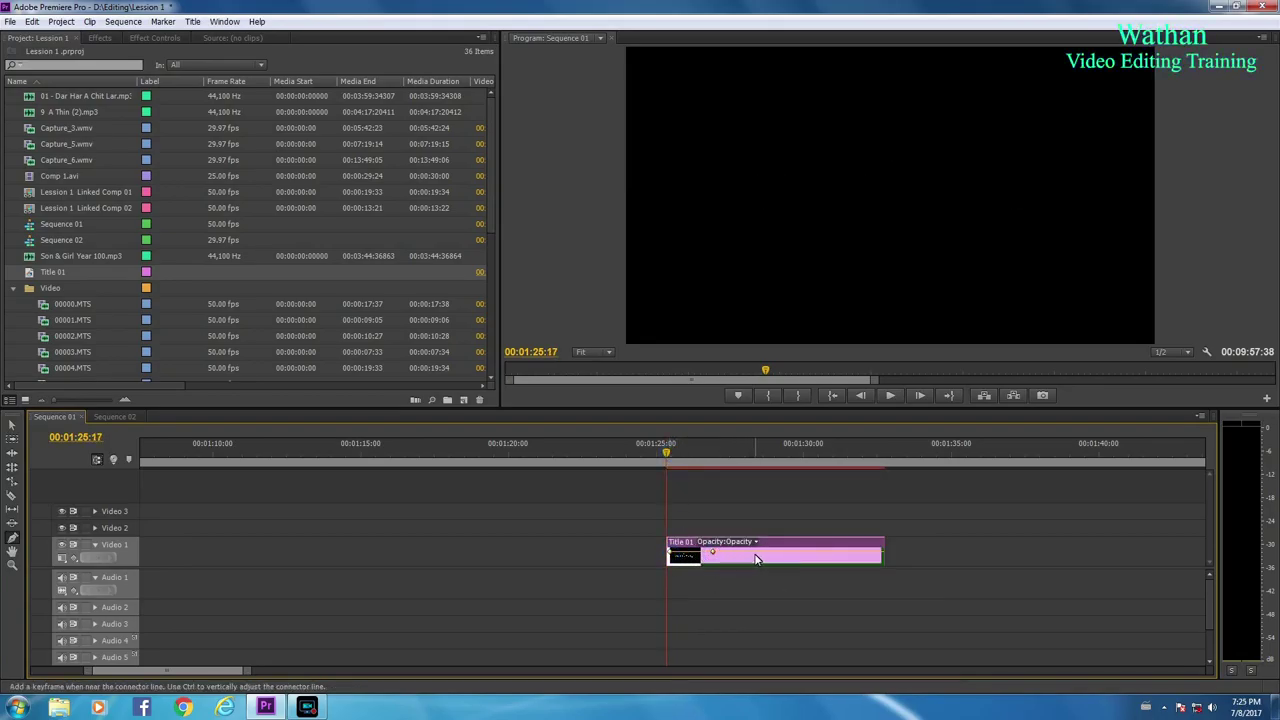
{"action": "left_click", "coordinate": [752, 554]}
{"action": "left_click", "coordinate": [796, 554]}
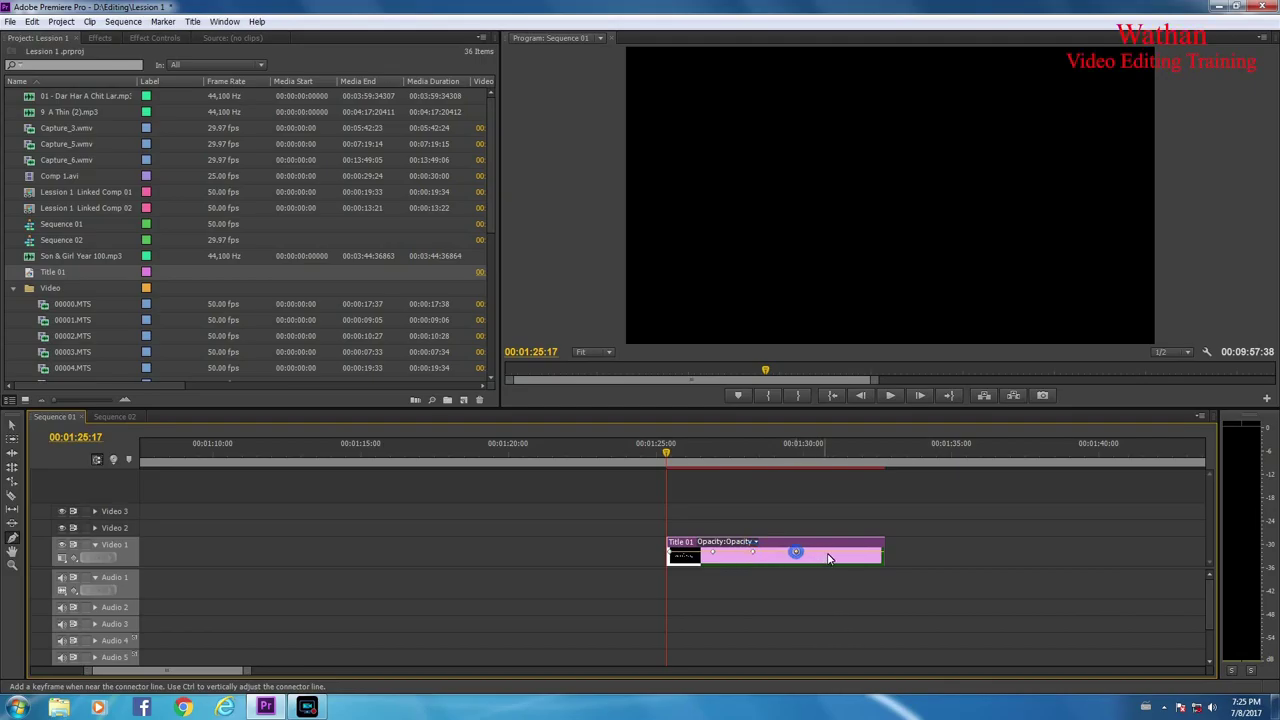
{"action": "left_click", "coordinate": [843, 554]}
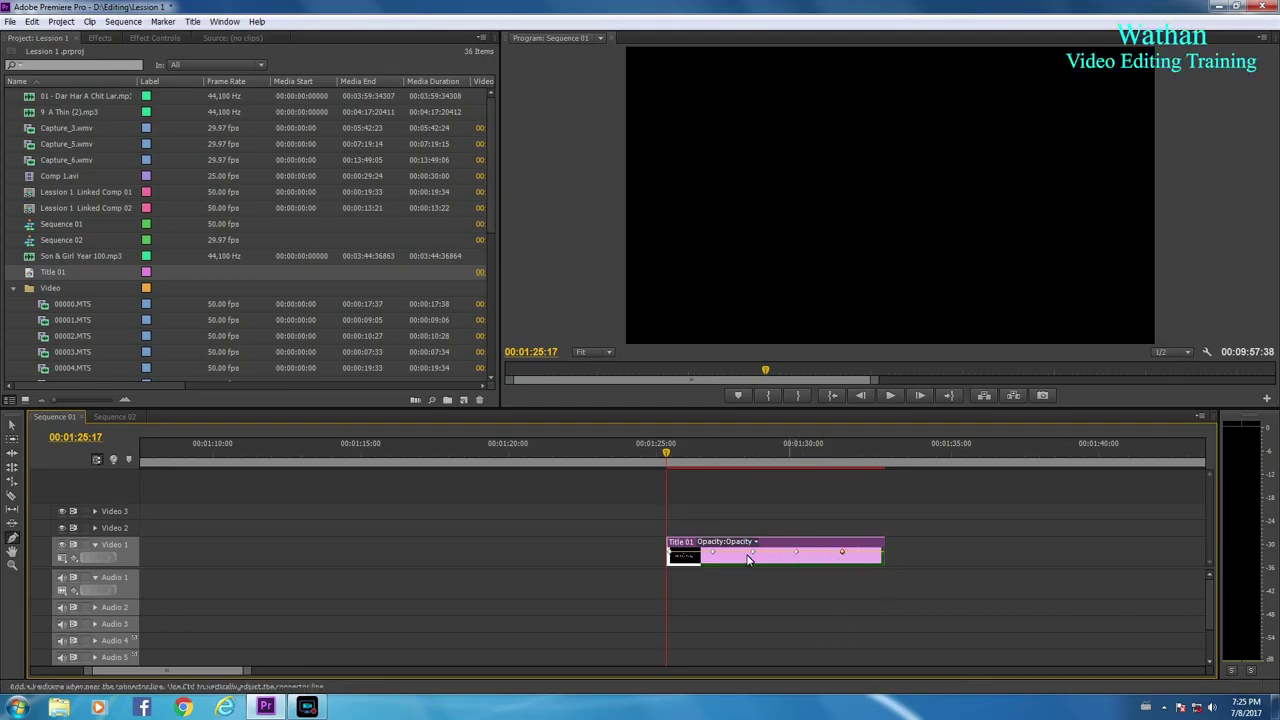
{"action": "left_click", "coordinate": [882, 554]}
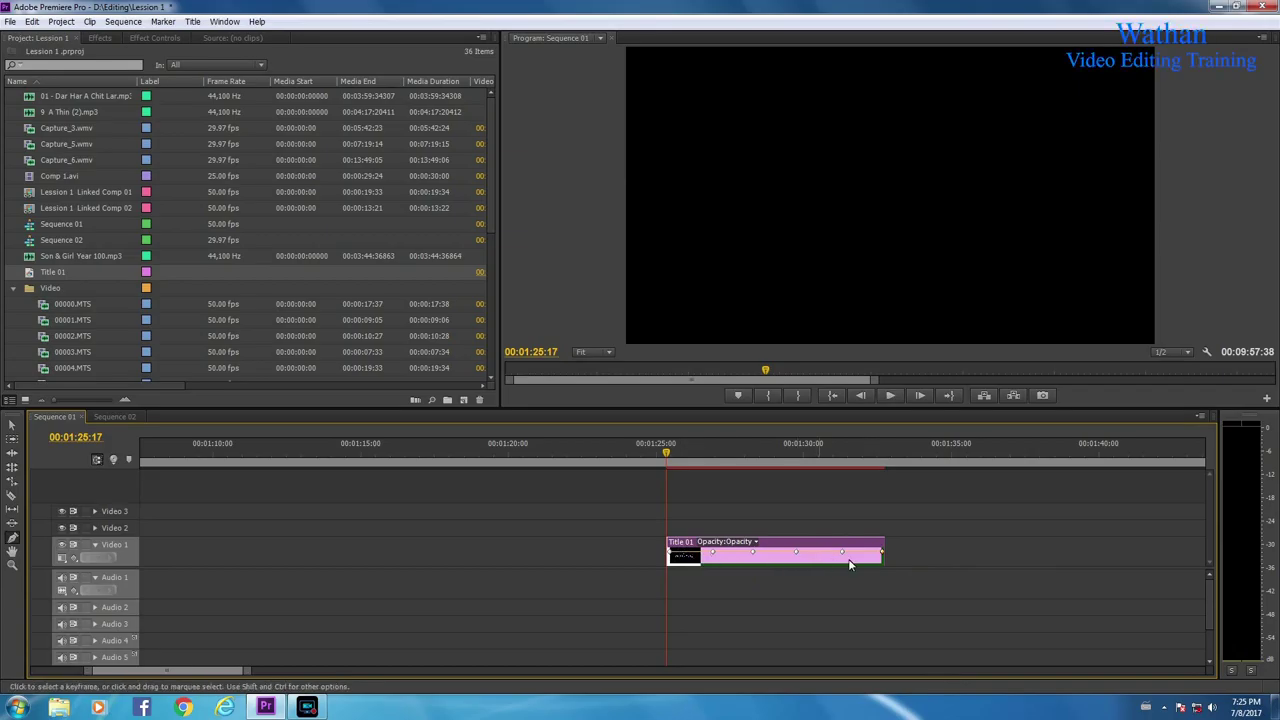
- Add an opacity keyframe of 0 between each of the first five Title 01 keyframes, including at 00:01:26:04 and 00:01:29:03
{"action": "mouse_move", "coordinate": [690, 560]}
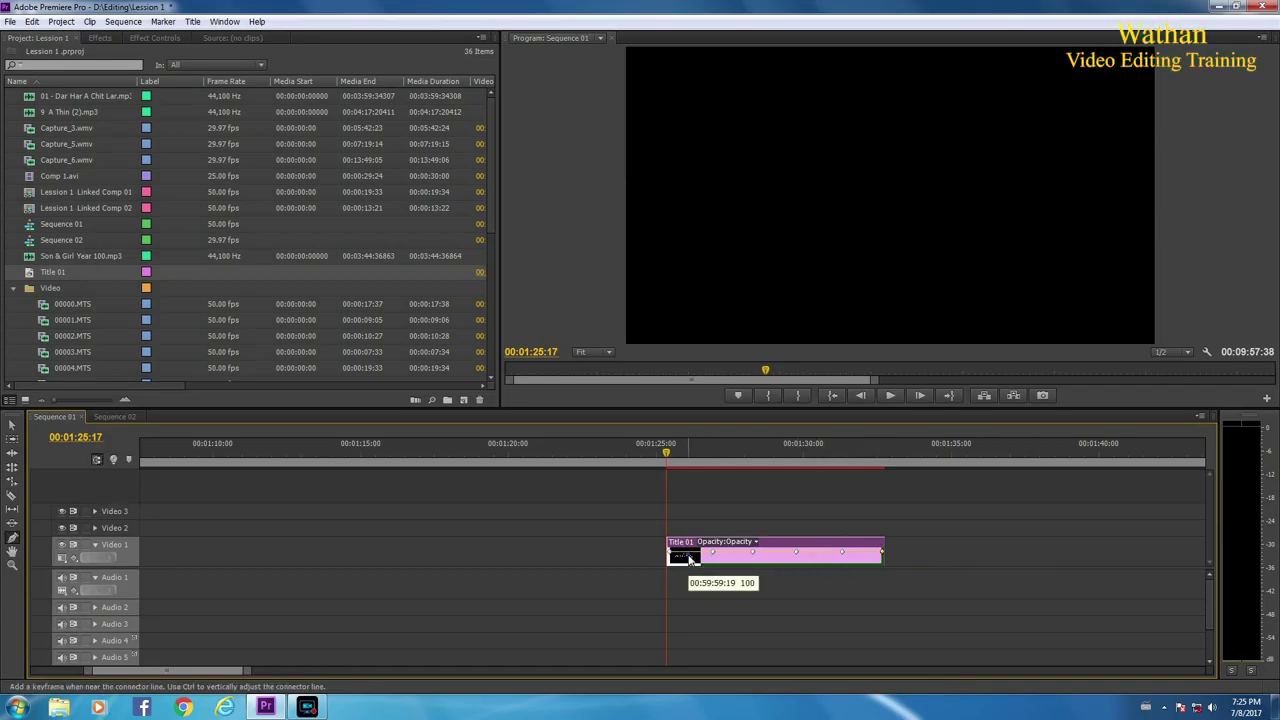
{"action": "left_click_drag", "start_coordinate": [690, 560], "coordinate": [692, 576]}
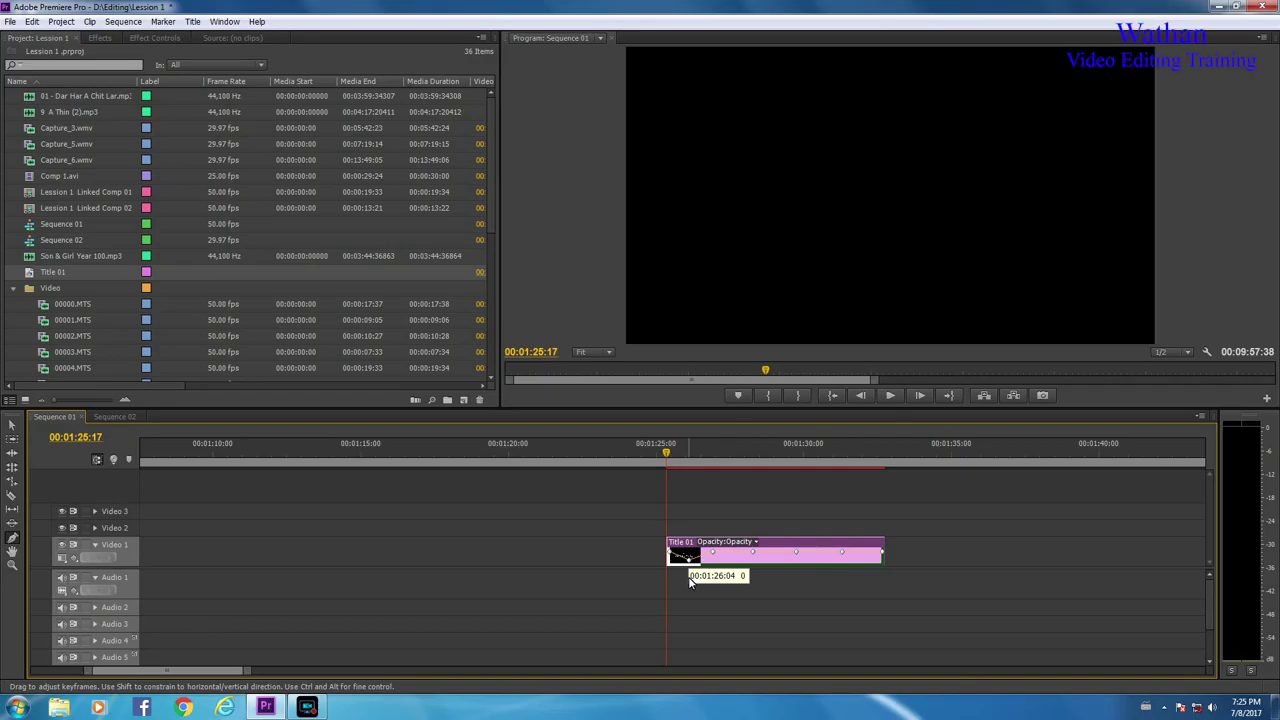
{"action": "left_click_drag", "start_coordinate": [734, 556], "coordinate": [778, 570]}
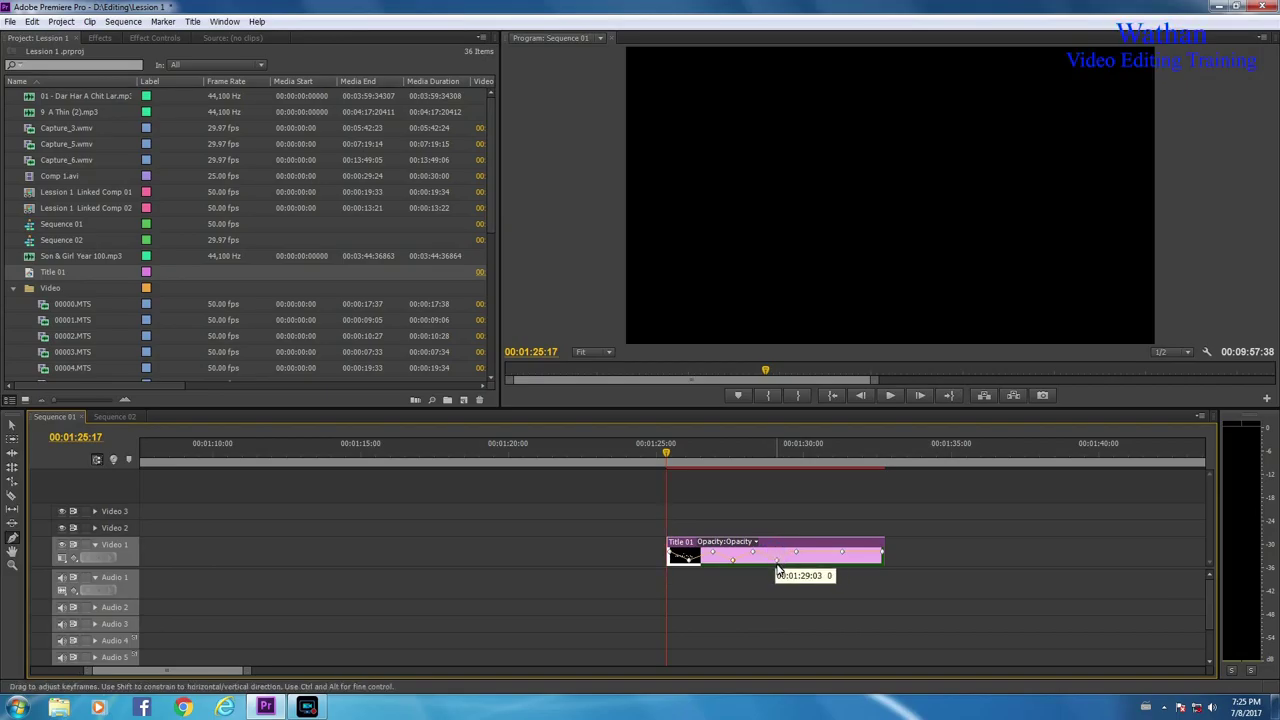
{"action": "left_click_drag", "start_coordinate": [778, 570], "coordinate": [823, 574]}
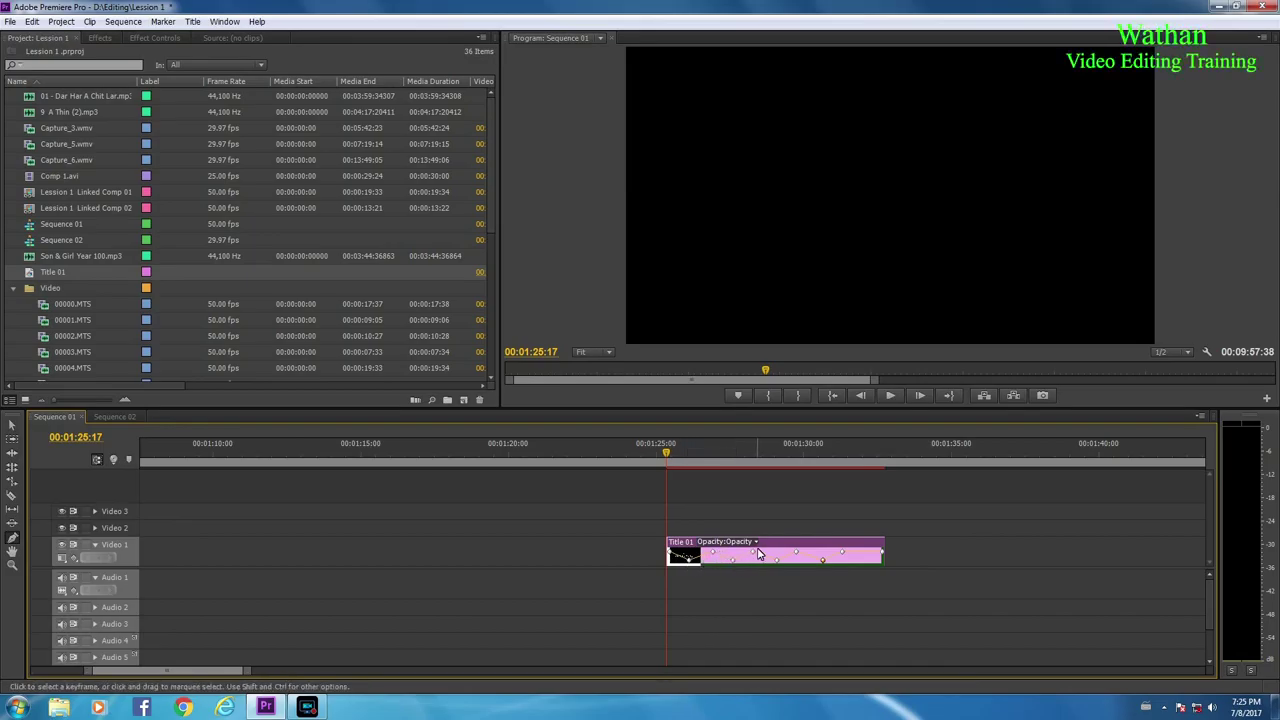
- Play back the Title 01 clip from its start to check the repeated fading
{"action": "left_click", "coordinate": [671, 453]}
{"action": "key", "text": "space"}
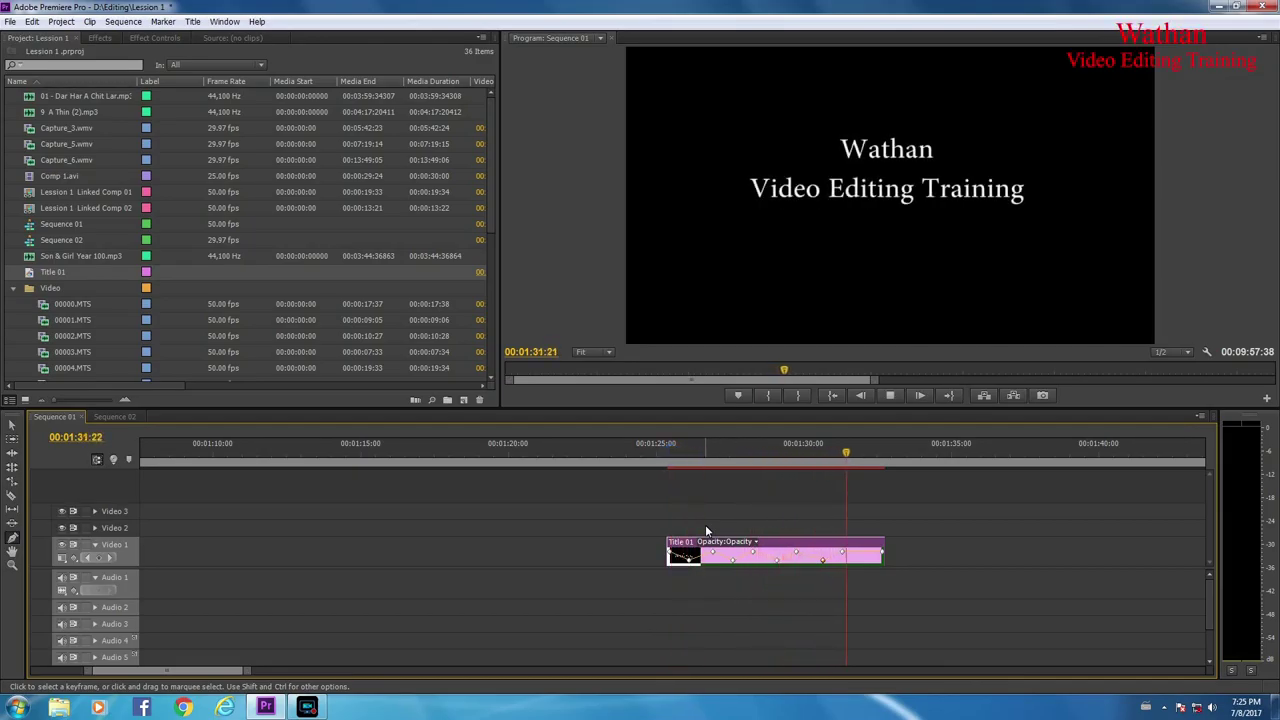
{"action": "key", "text": "space"}
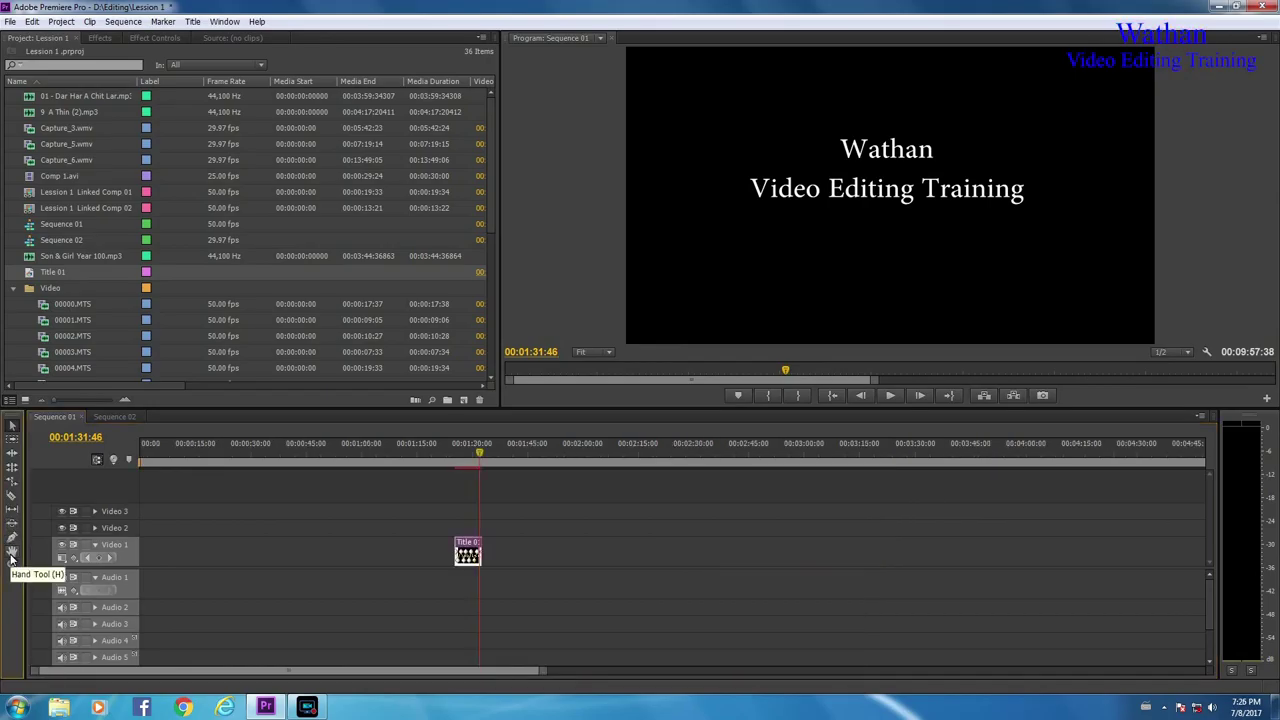
- Pan the timeline with the Hand tool, switch back to the Selection tool and bring the MTS clips into view
{"action": "left_click", "coordinate": [13, 554]}
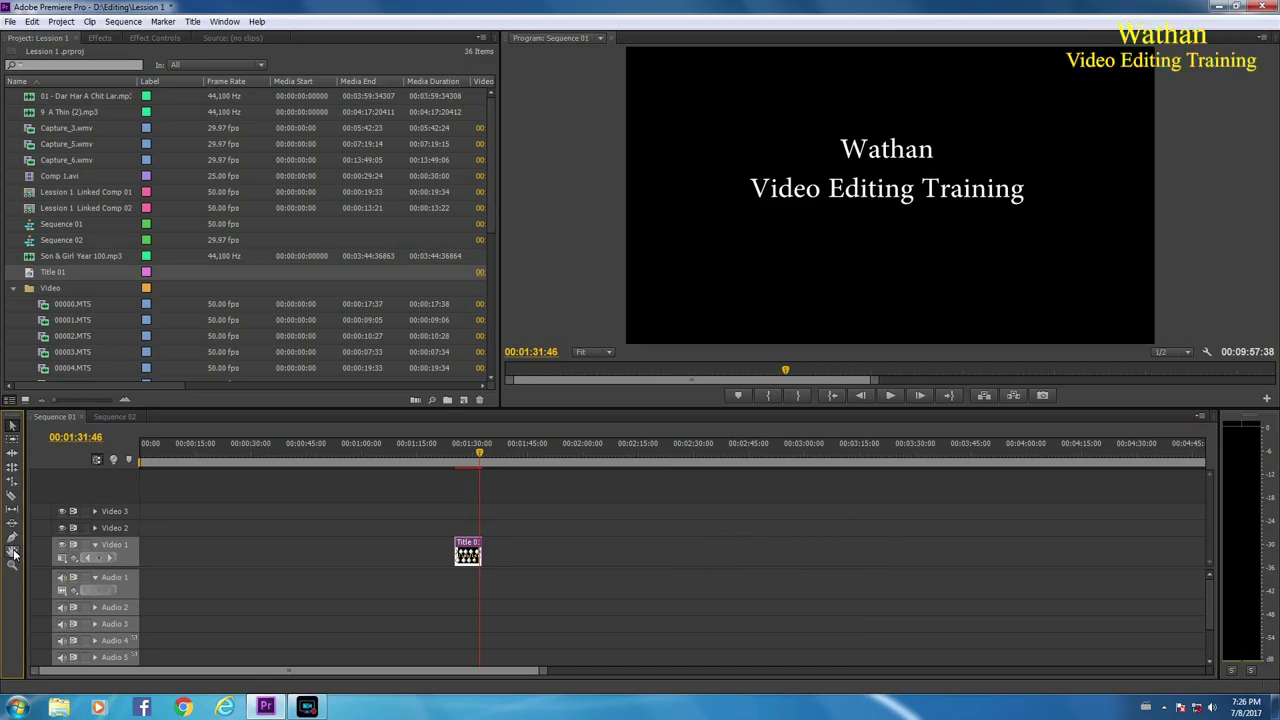
{"action": "left_click", "coordinate": [13, 554]}
{"action": "left_click_drag", "start_coordinate": [634, 541], "coordinate": [690, 530]}
{"action": "left_click", "coordinate": [13, 425]}
{"action": "left_click_drag", "start_coordinate": [388, 672], "coordinate": [635, 674]}
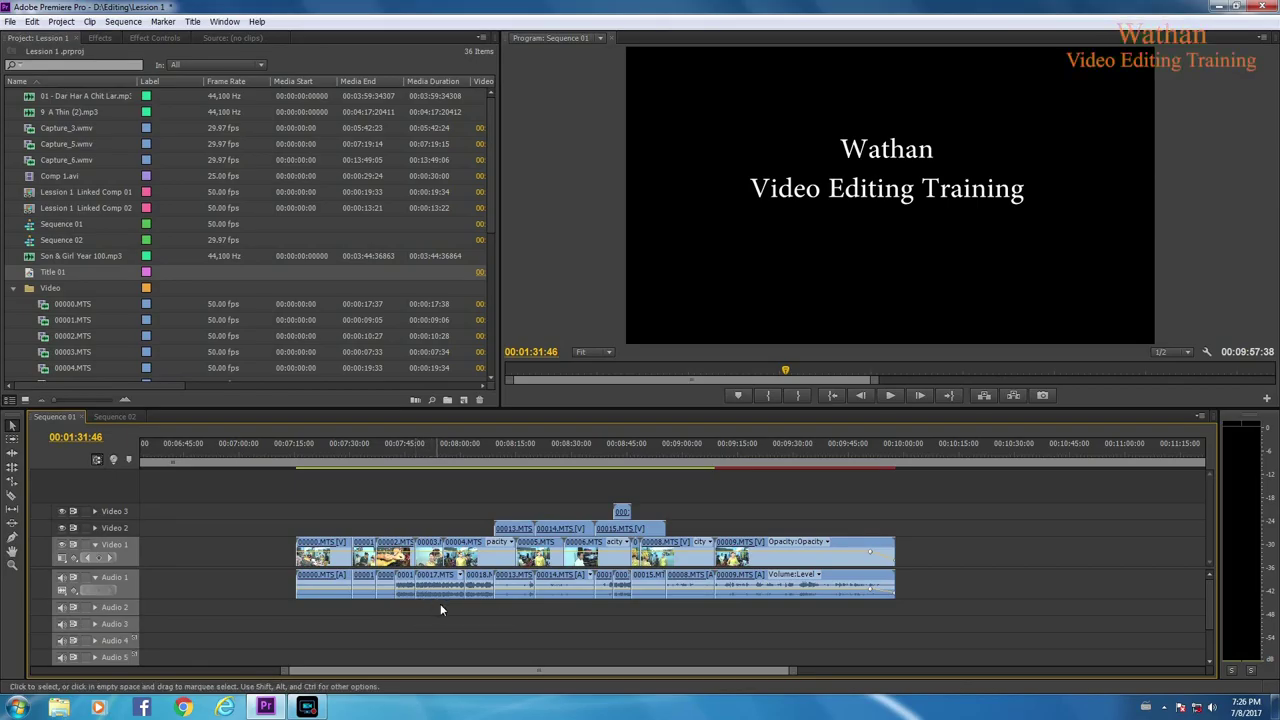
- Zoom the timeline out to the whole sequence and back in on the end of the Title 01 clip
{"action": "key", "text": "minus"}
{"action": "key", "text": "minus"}
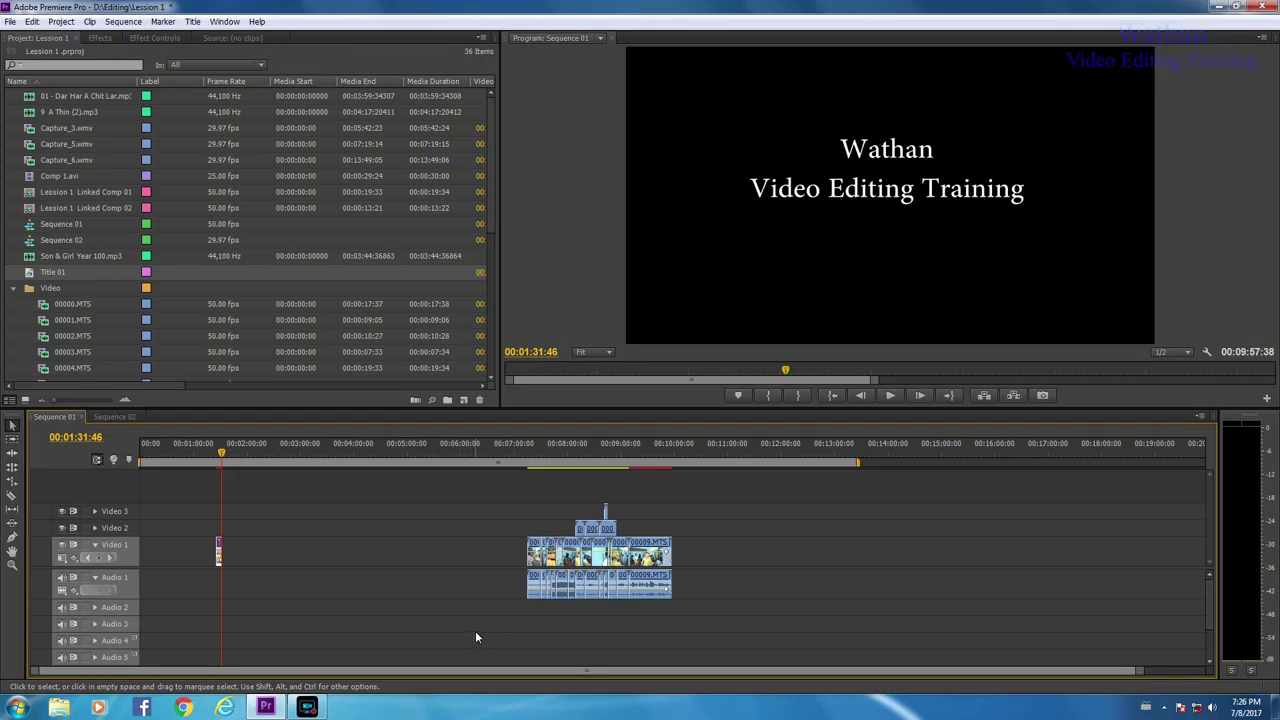
{"action": "key", "text": "="}
{"action": "key", "text": "="}
{"action": "key", "text": "="}
{"action": "key", "text": "="}
{"action": "key", "text": "="}
{"action": "key", "text": "="}
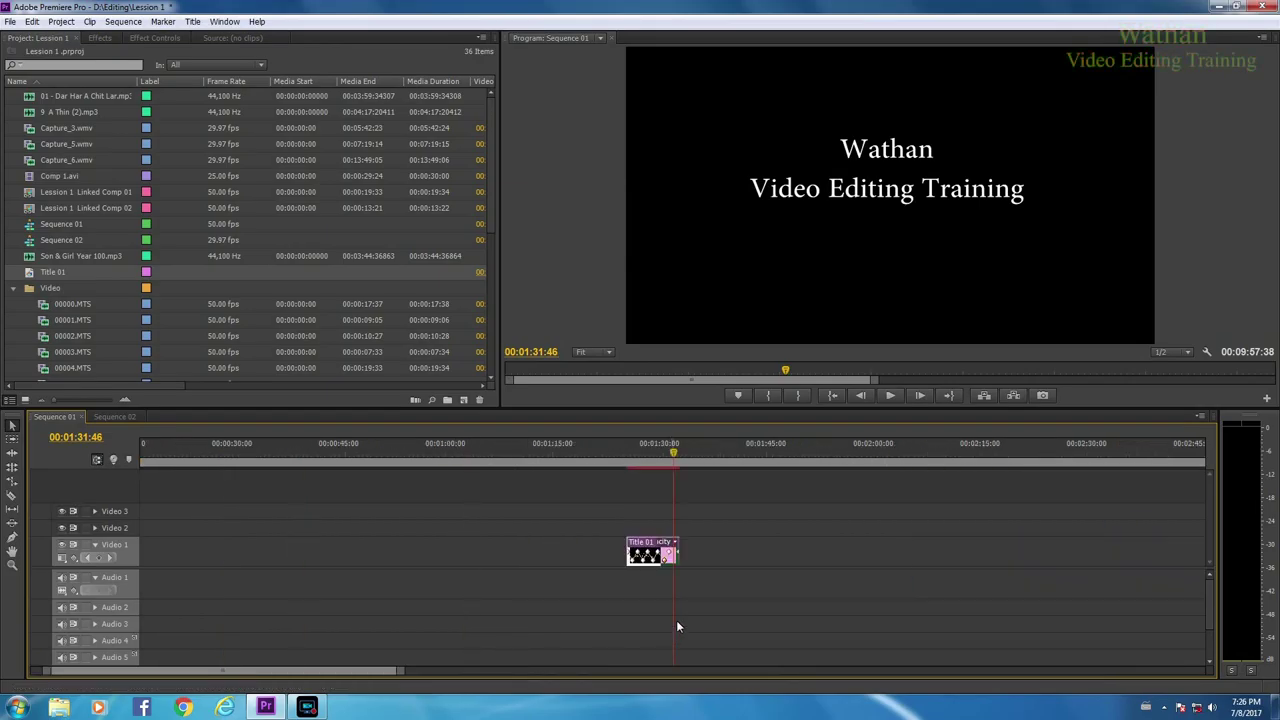
{"action": "key", "text": "equal"}
{"action": "key", "text": "equal"}
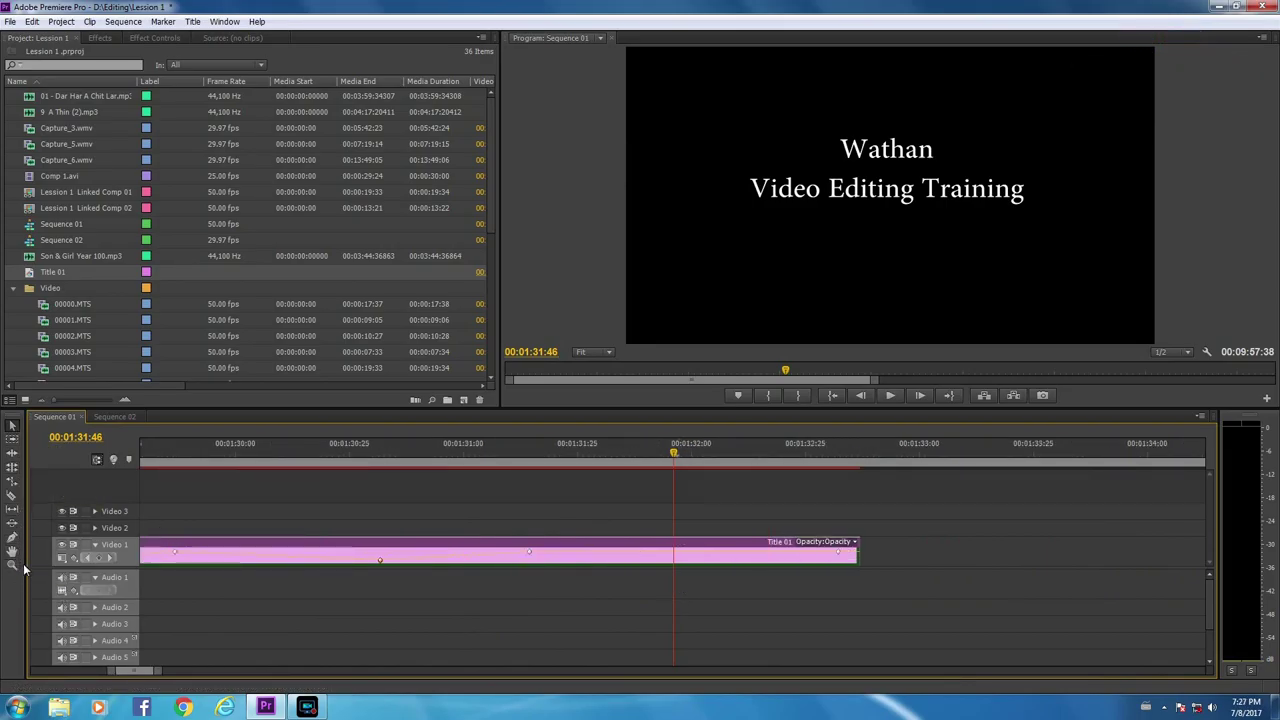
{"action": "left_click", "coordinate": [303, 710]}
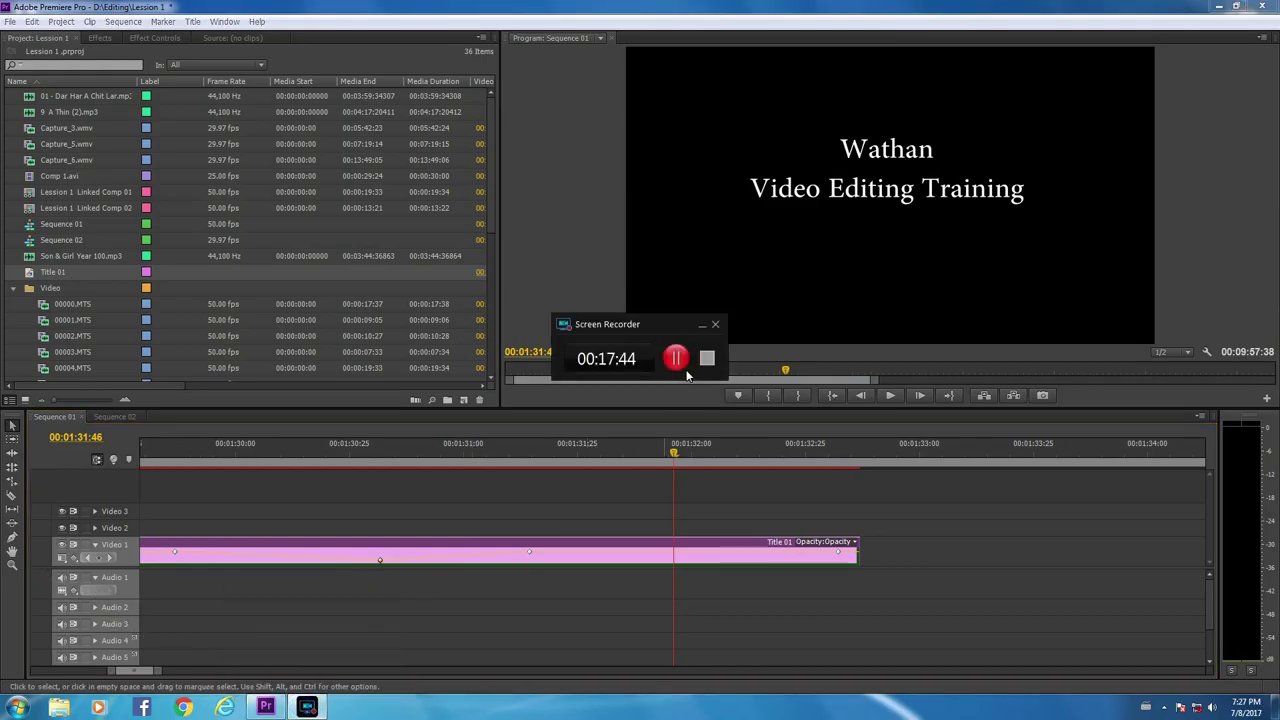